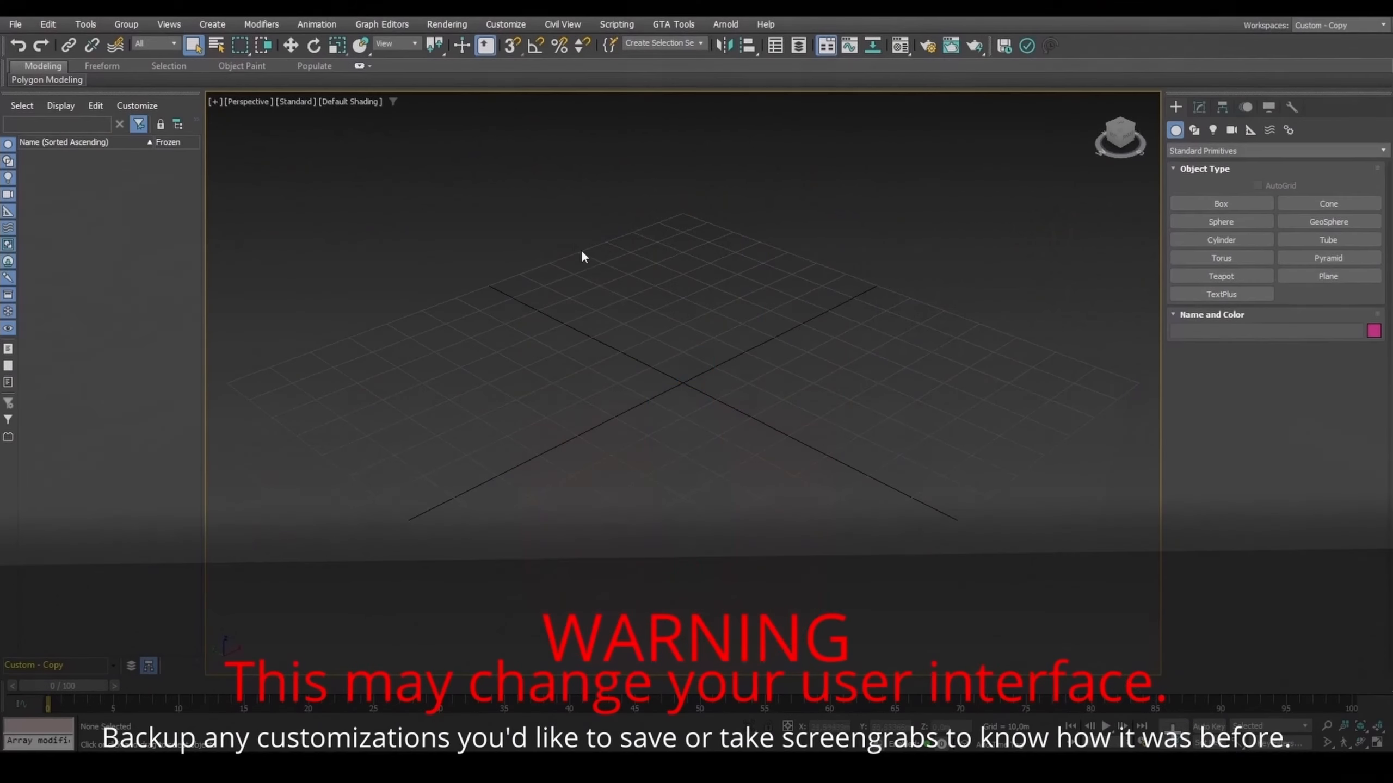
Step: Apply the Max.Legacy default setting together with the DefaultUI interface scheme
click(507, 26)
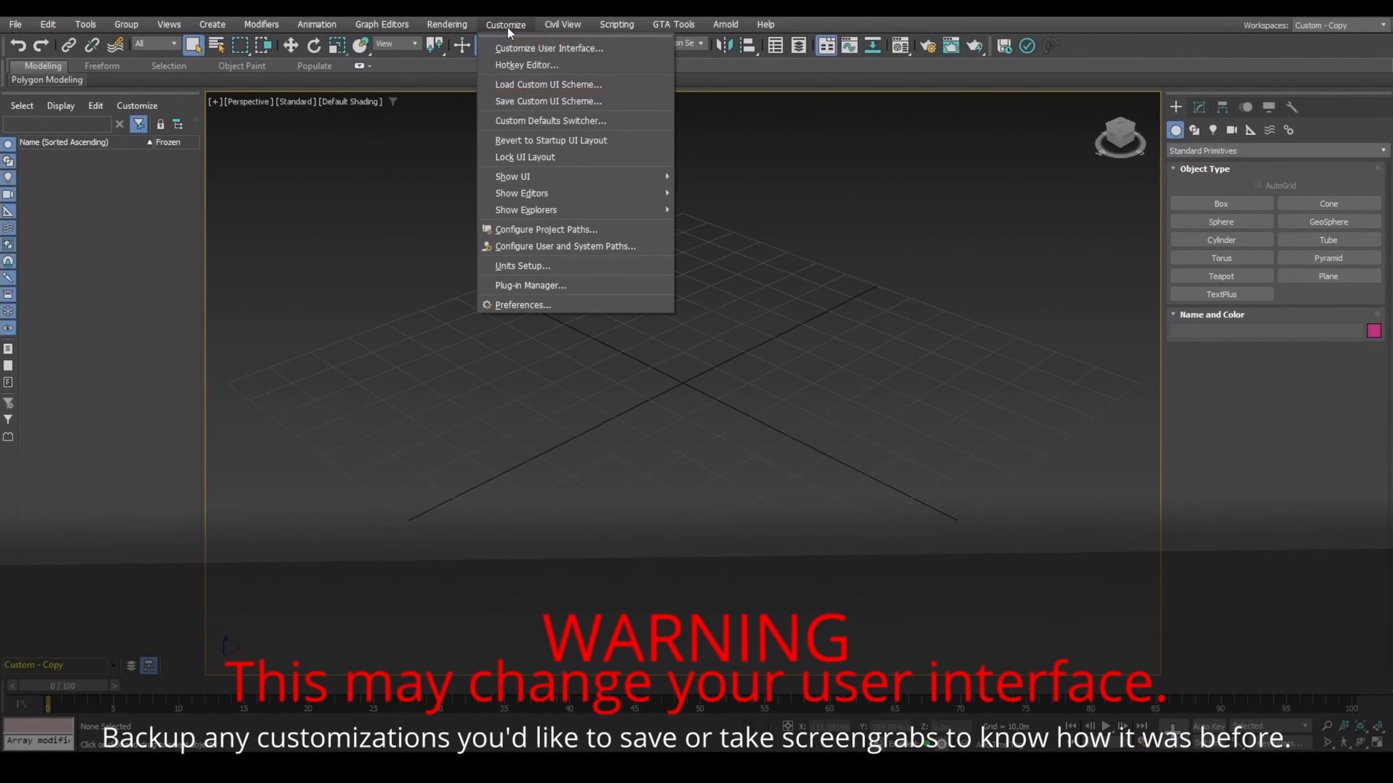
click(525, 124)
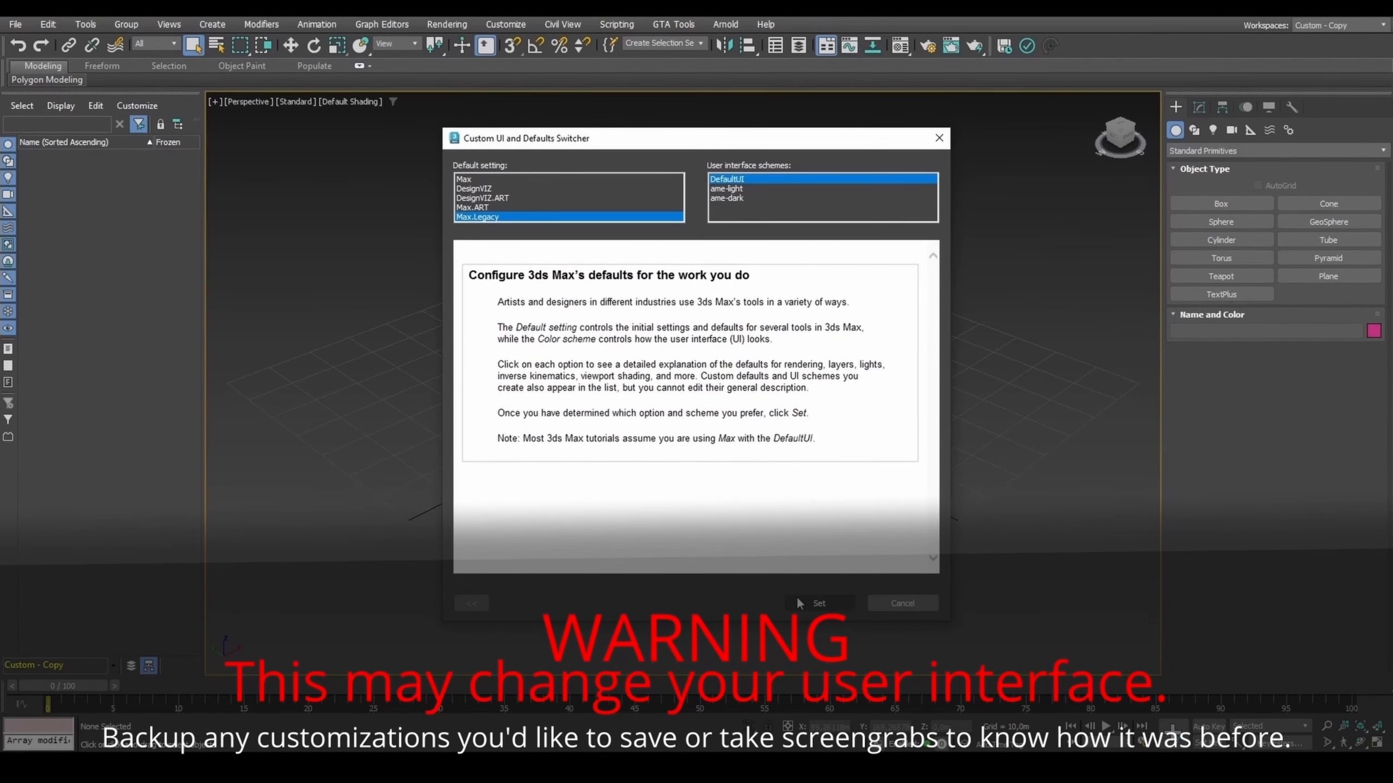
click(812, 602)
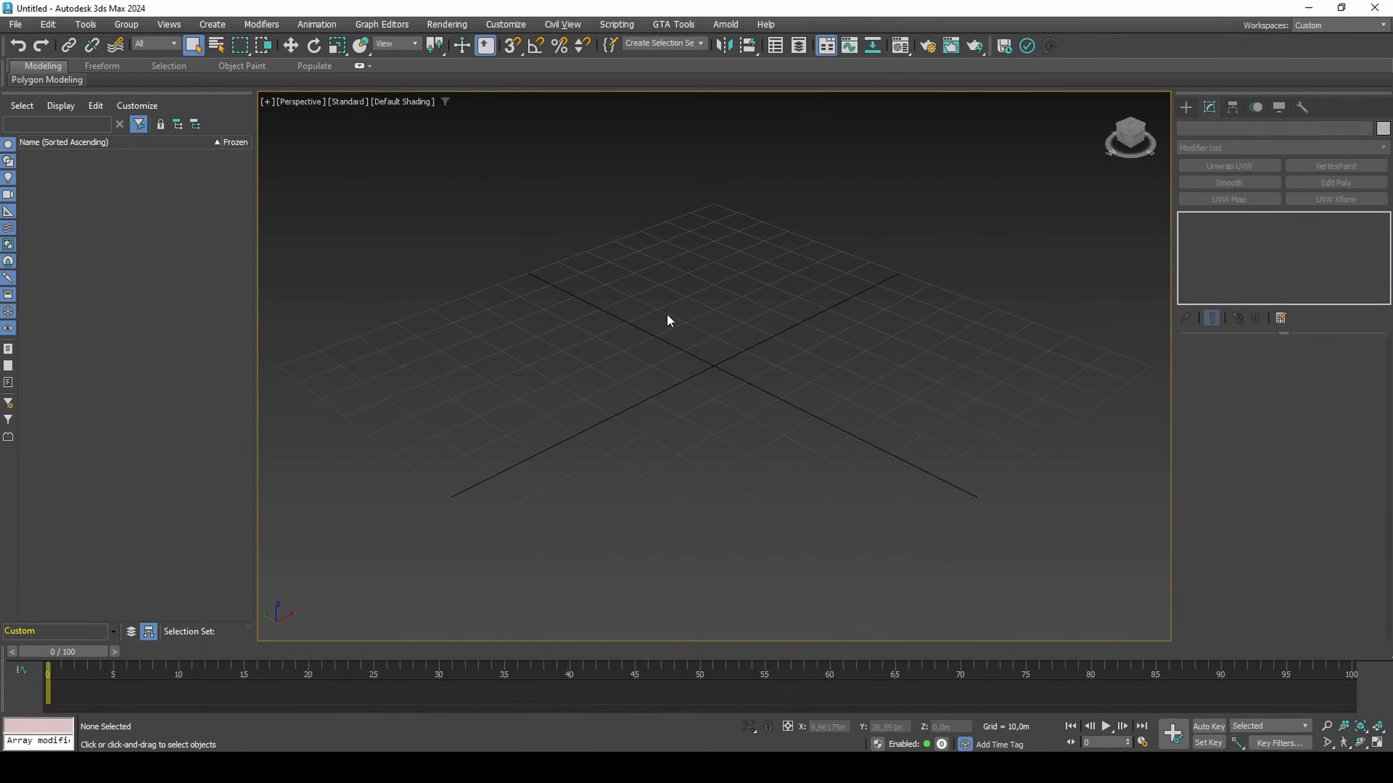
Step: Import the lae2_roads02.dff road model from the Models folder with Import as Standard Materials enabled
click(15, 24)
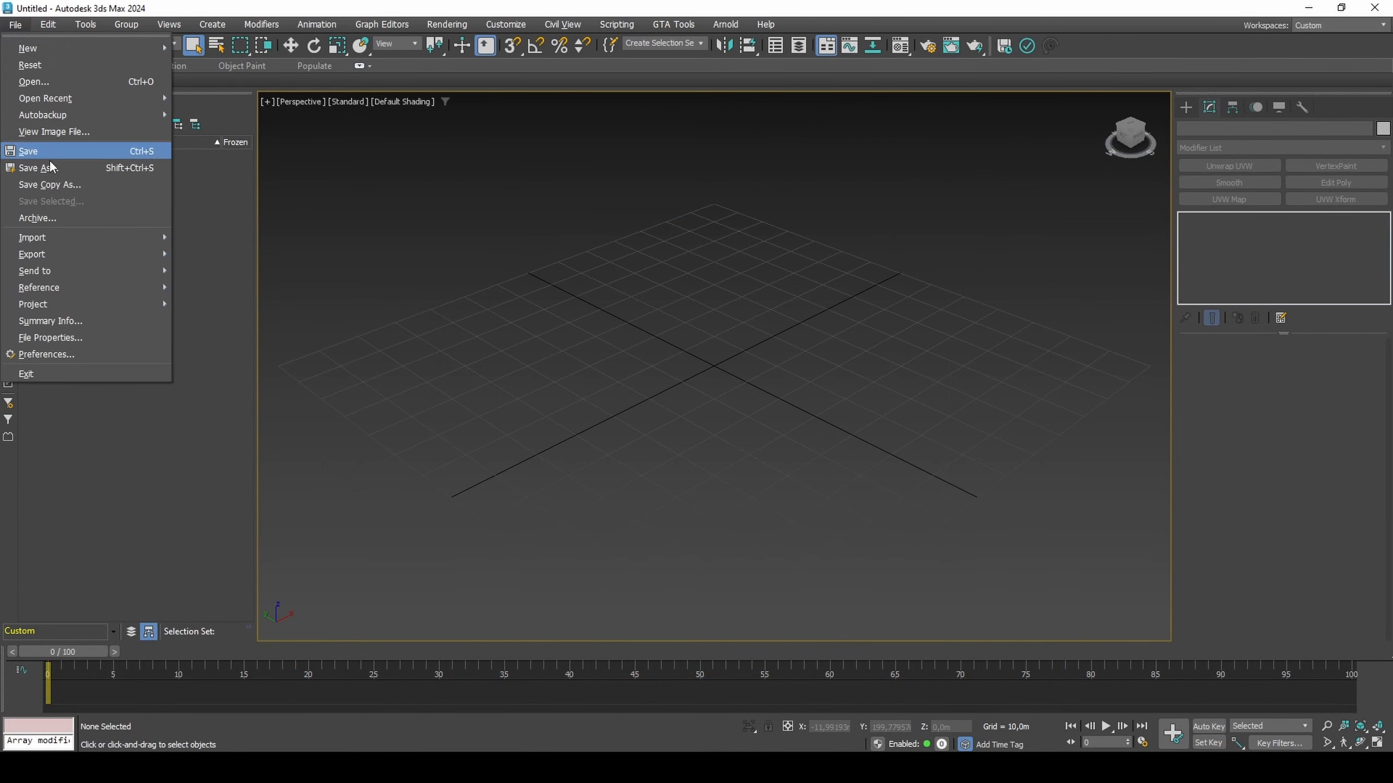
mouse_move(63, 236)
click(208, 238)
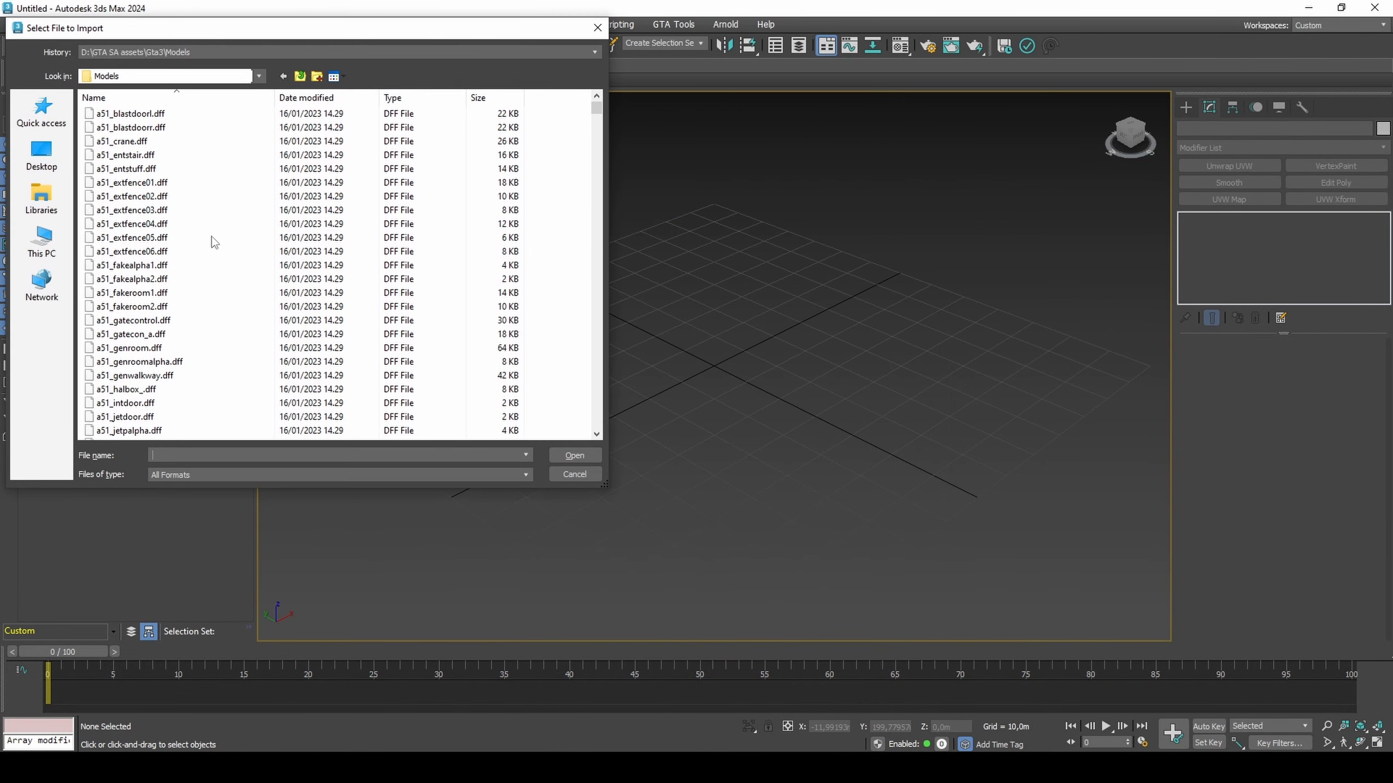
scroll(222, 415, up, 2)
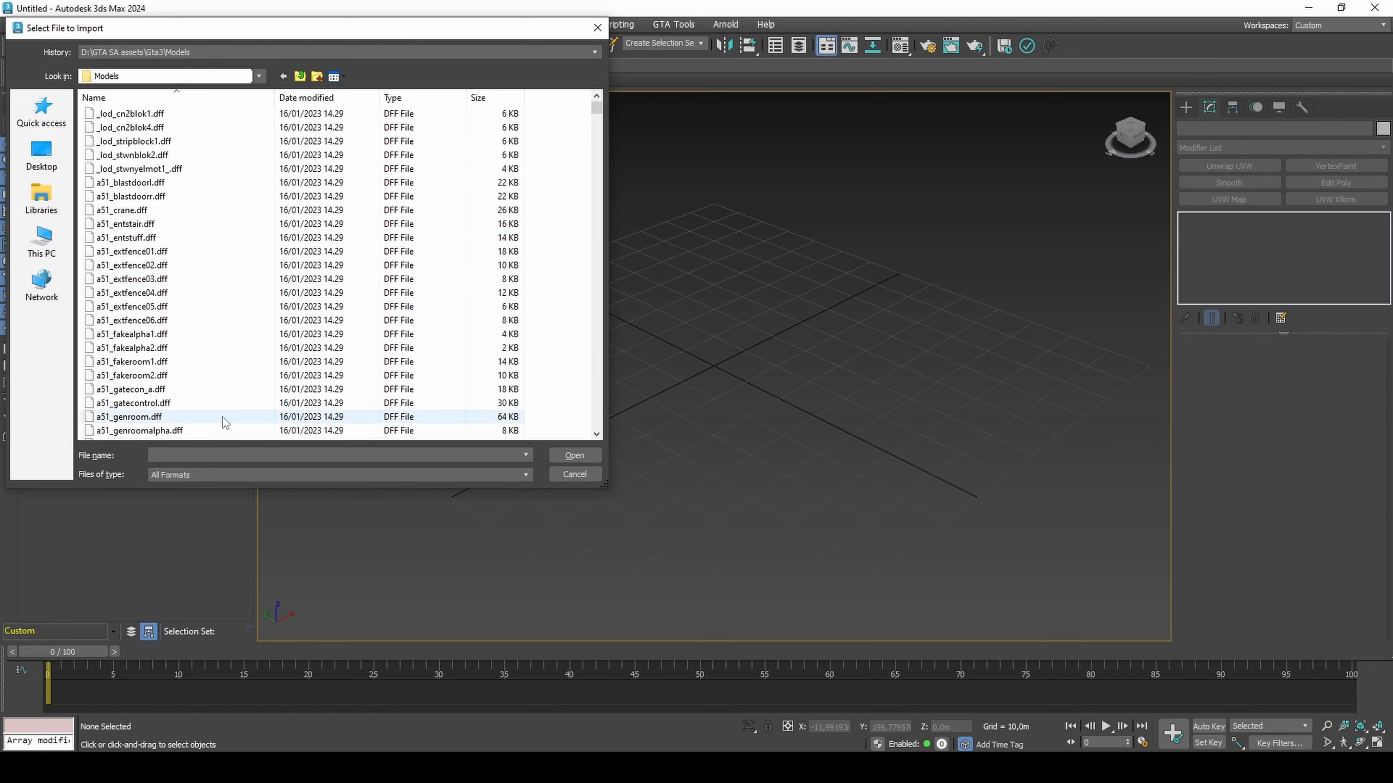
click(223, 416)
key(l)
scroll(222, 403, down, 9)
scroll(221, 405, down, 12)
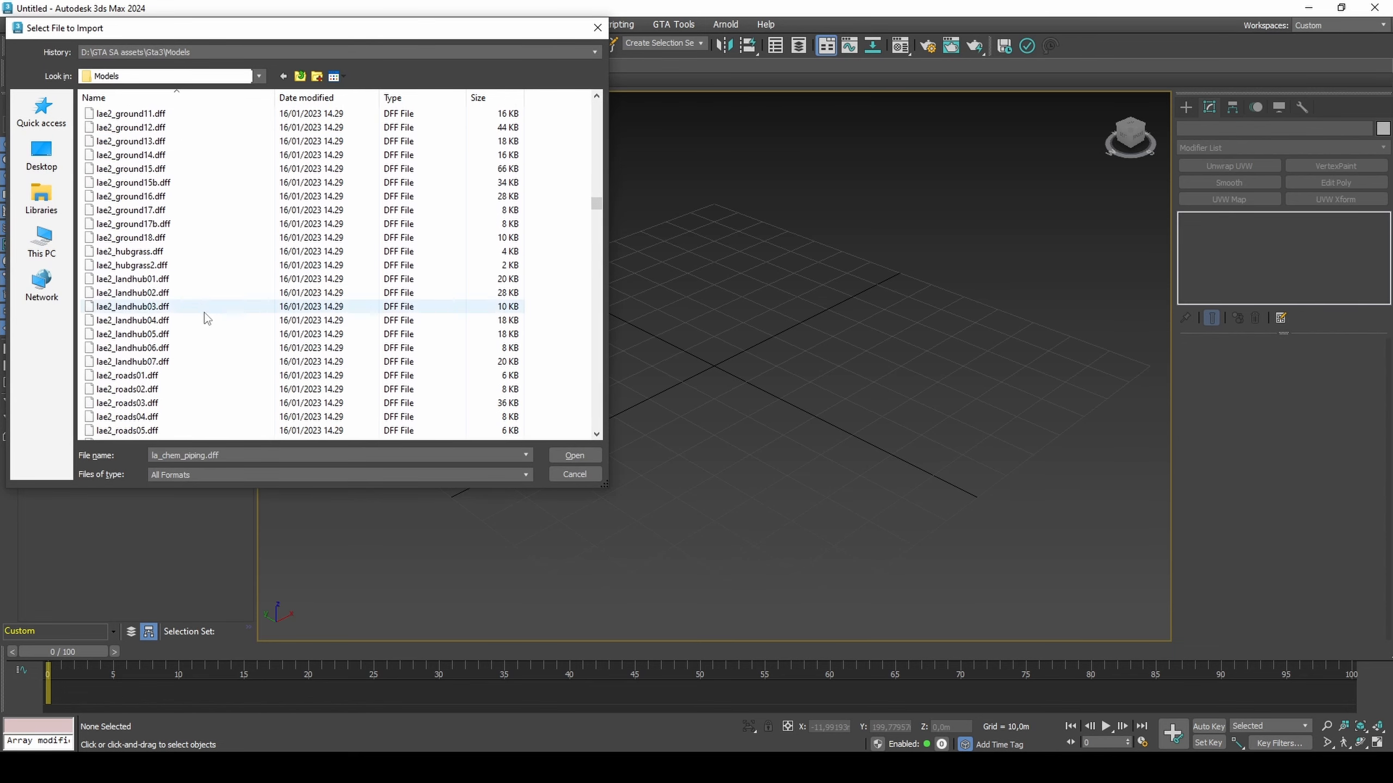
double_click(189, 320)
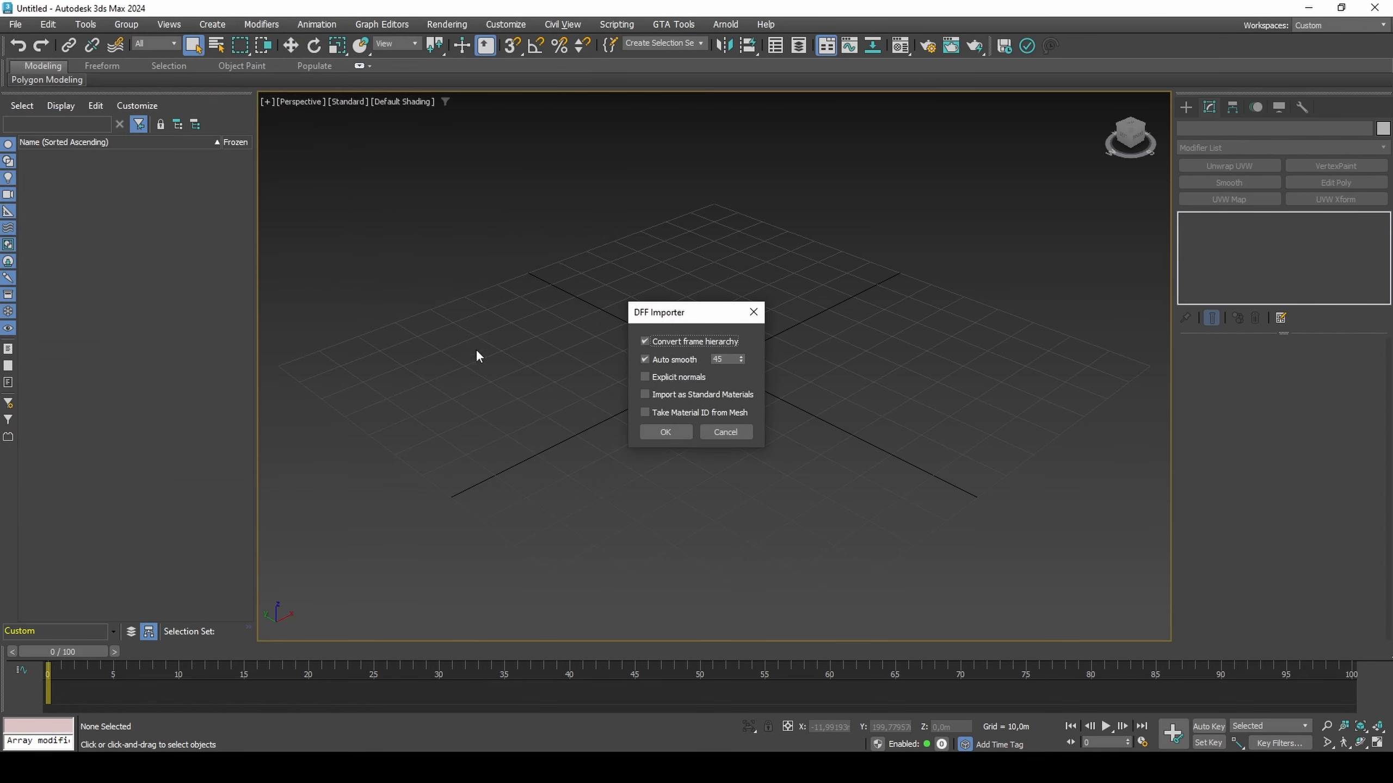
click(674, 393)
click(666, 431)
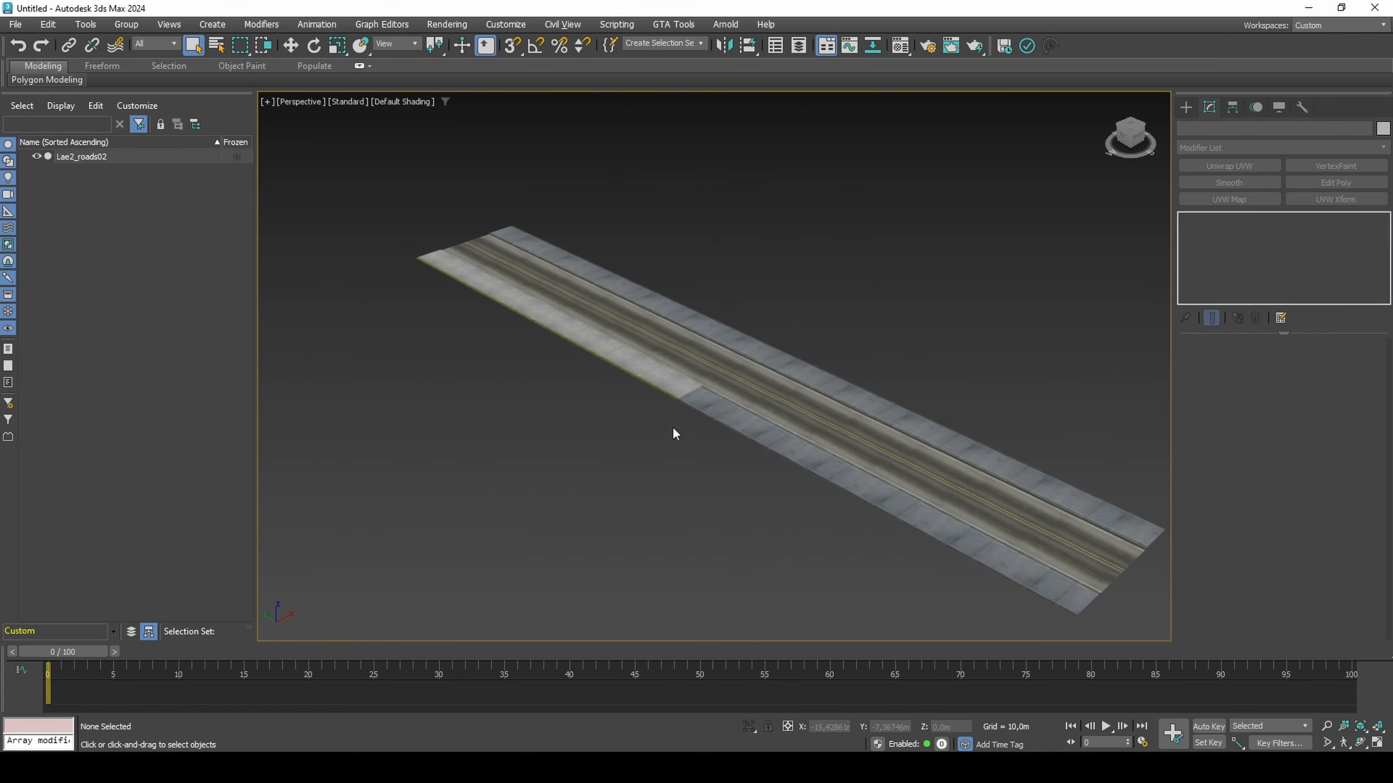
Step: Turn on Vertex Channel Display in the road's object properties and choose the channel to show
click(686, 411)
right_click(704, 395)
click(746, 541)
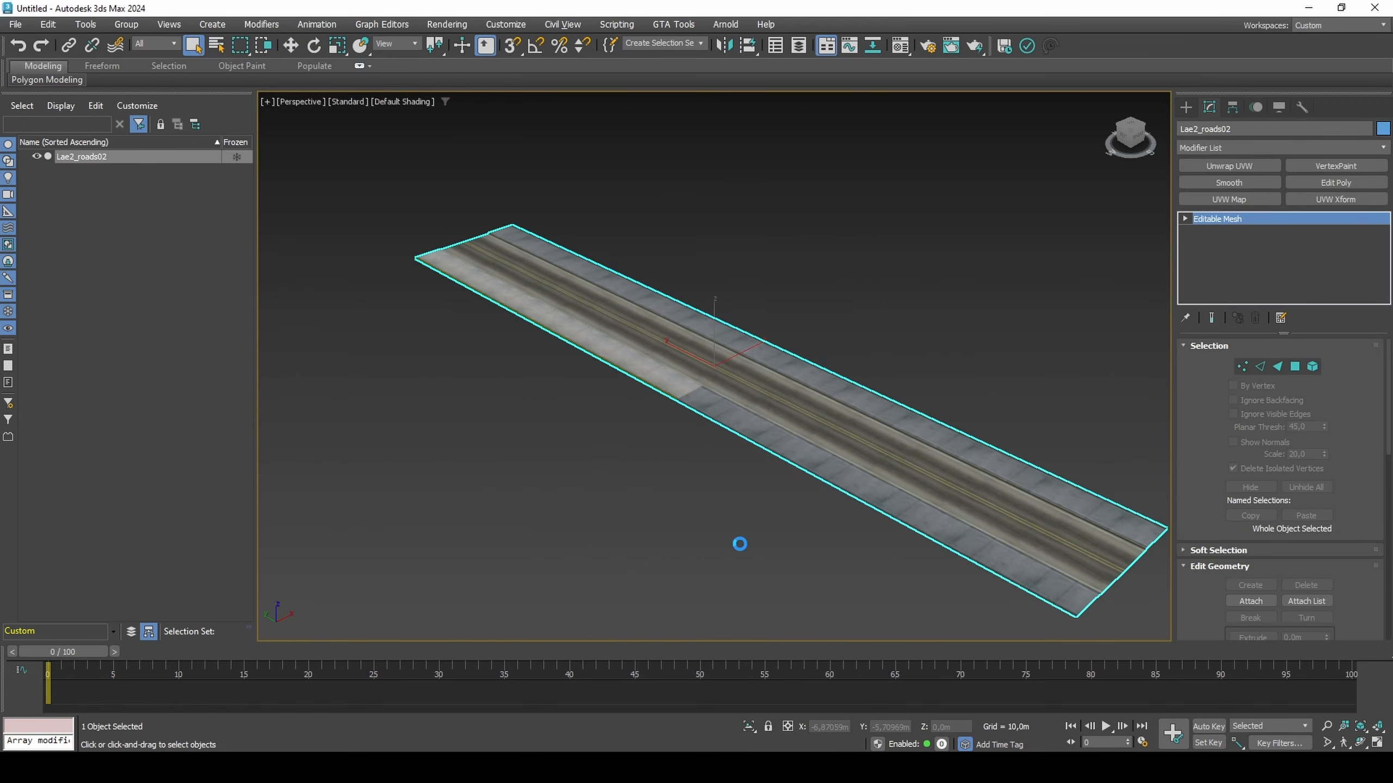
click(624, 512)
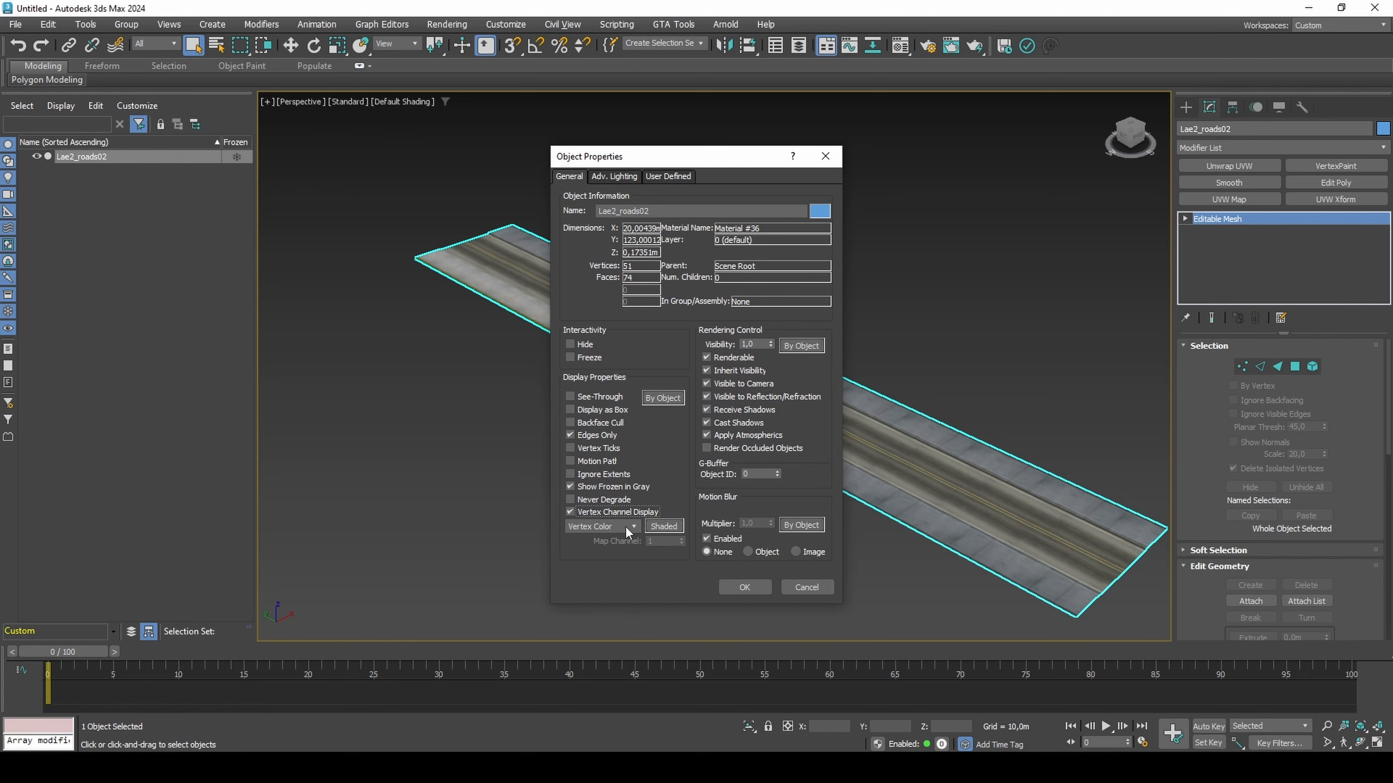
click(624, 526)
click(604, 546)
click(738, 587)
Step: Create a cylinder on the road's centre line, about 1.05 m in radius and 2.15 m high, with 2 height segments
alt+middle_drag(770, 502, 700, 482)
scroll(721, 397, up, 6)
middle_drag(732, 367, 737, 483)
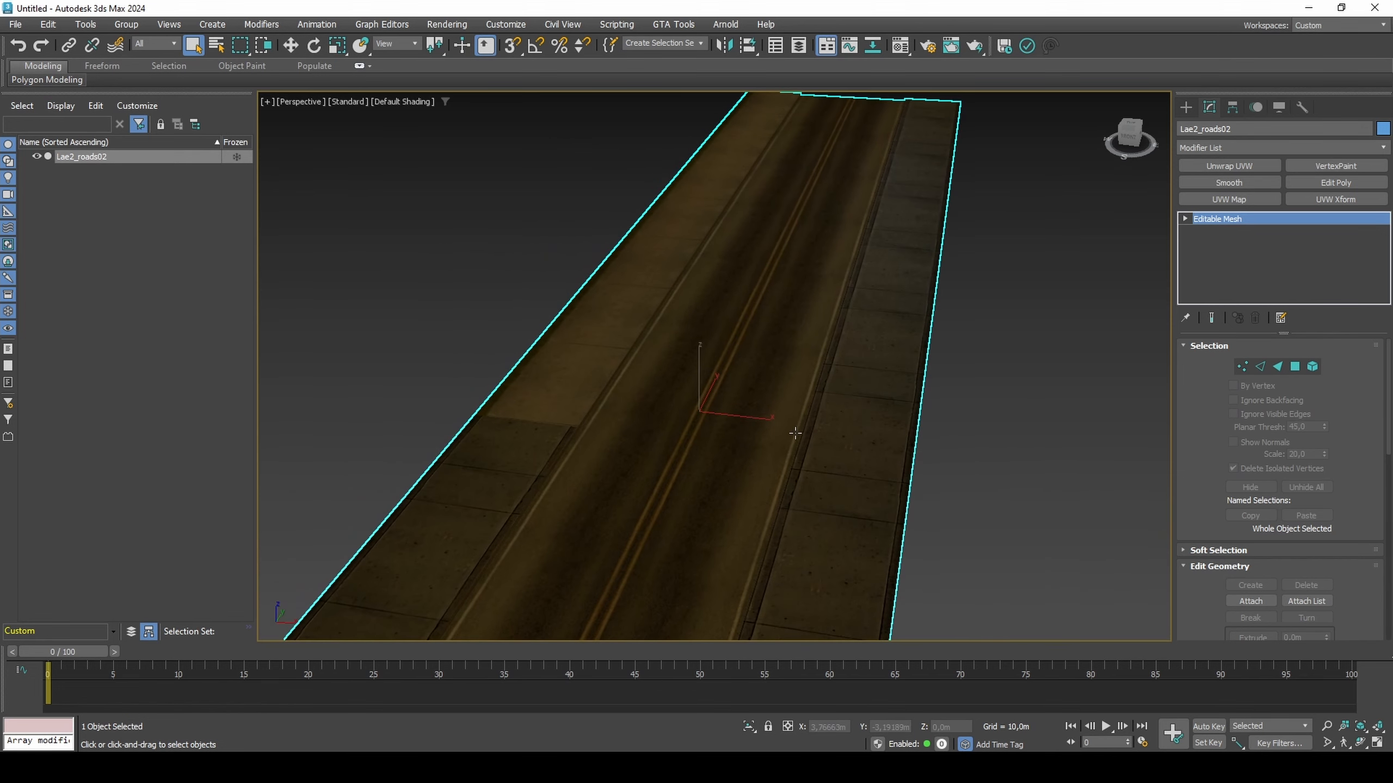
key(ctrl+d)
click(1186, 109)
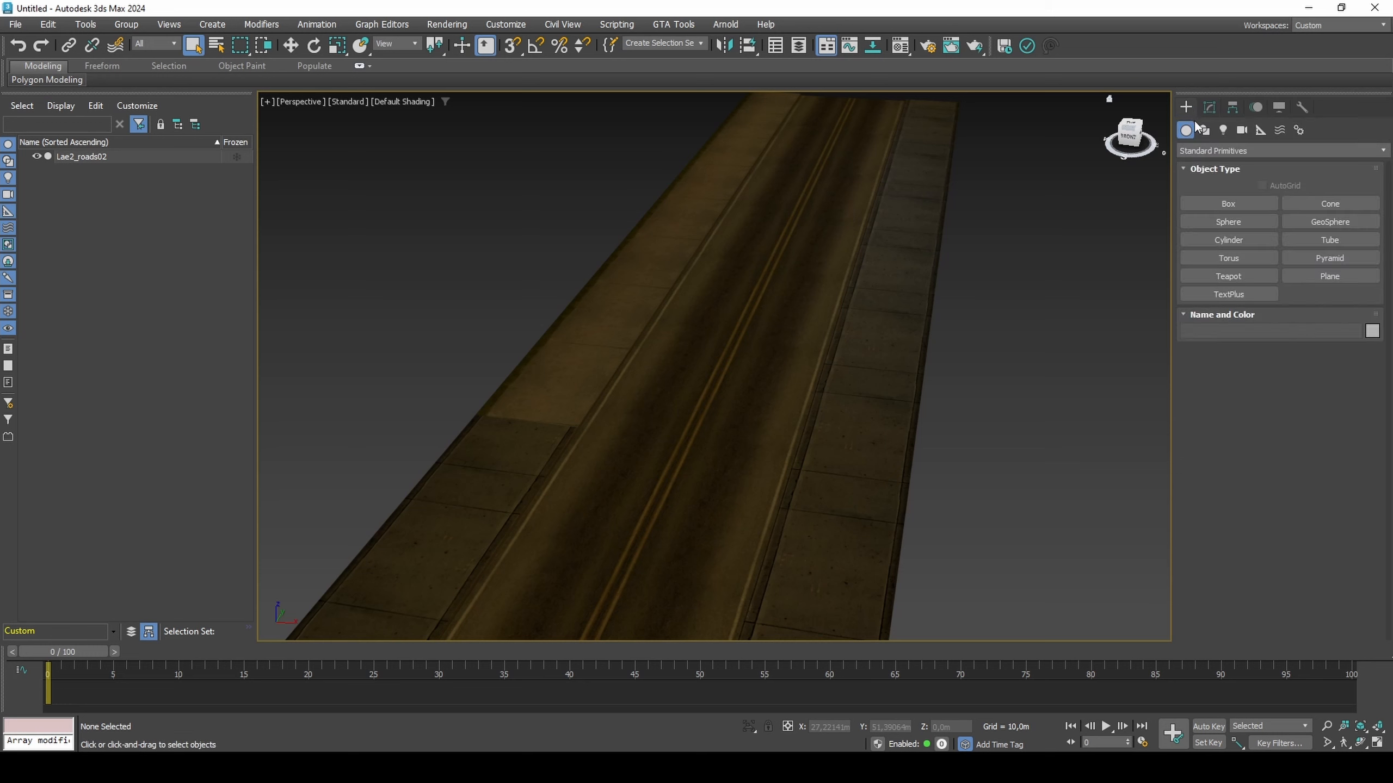
click(1217, 238)
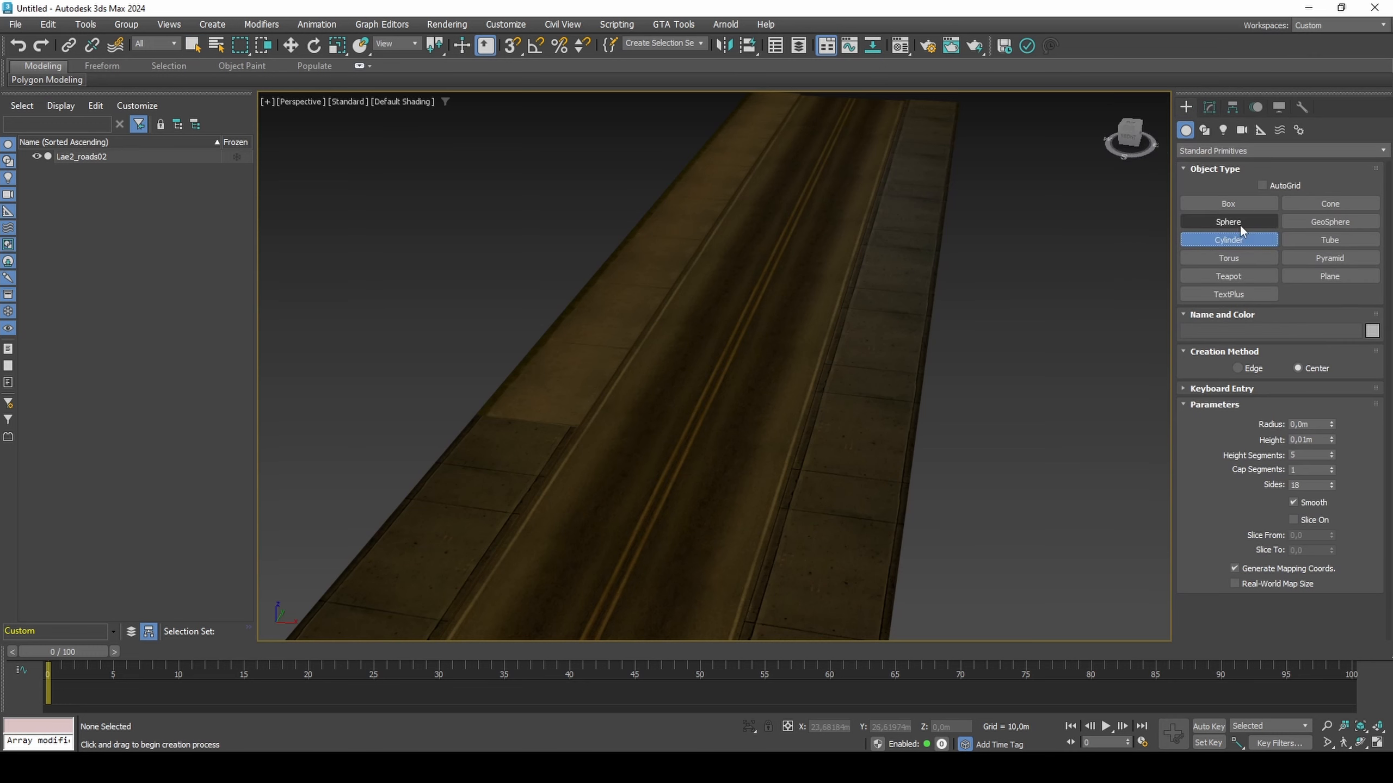
mouse_move(720, 366)
mouse_down()
mouse_move(756, 368)
mouse_move(734, 358)
mouse_up()
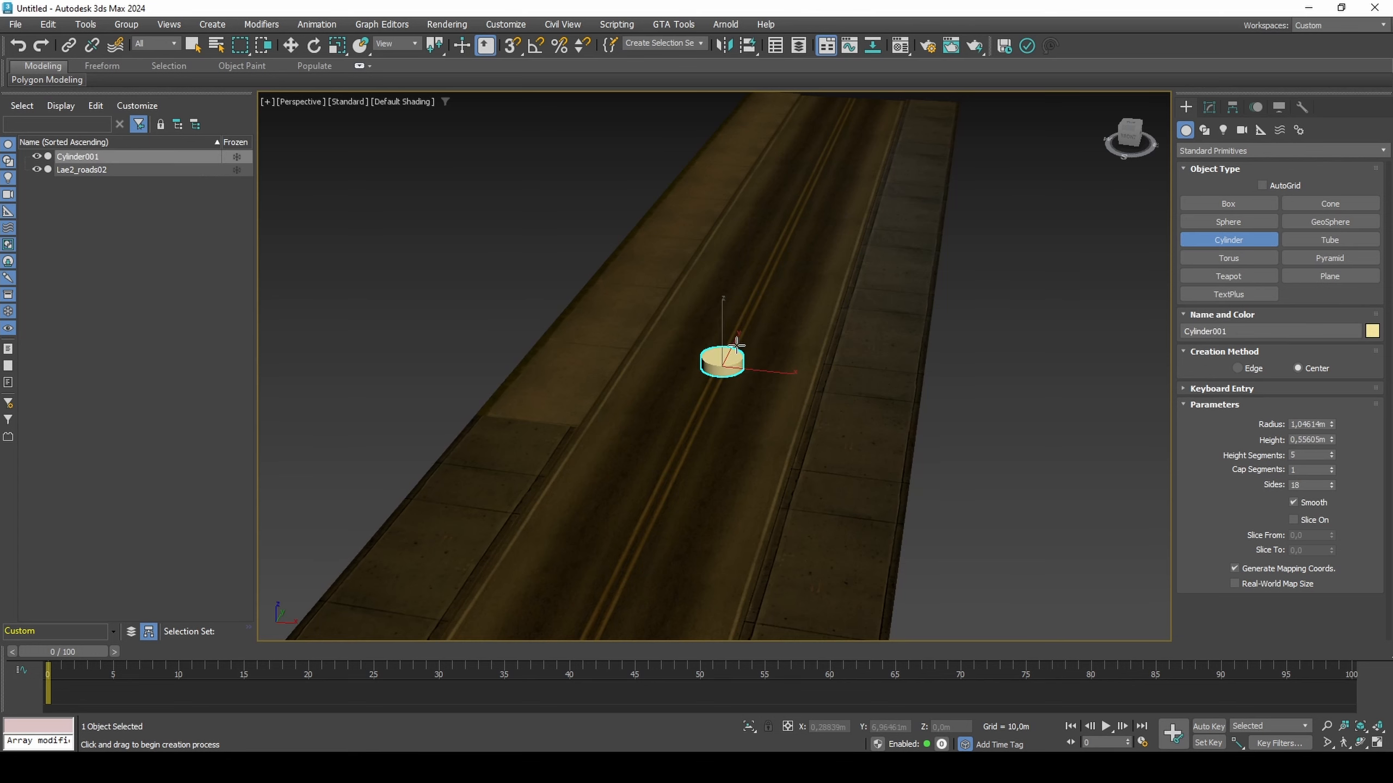
click(742, 318)
scroll(723, 352, up, 4)
middle_drag(722, 352, 709, 387)
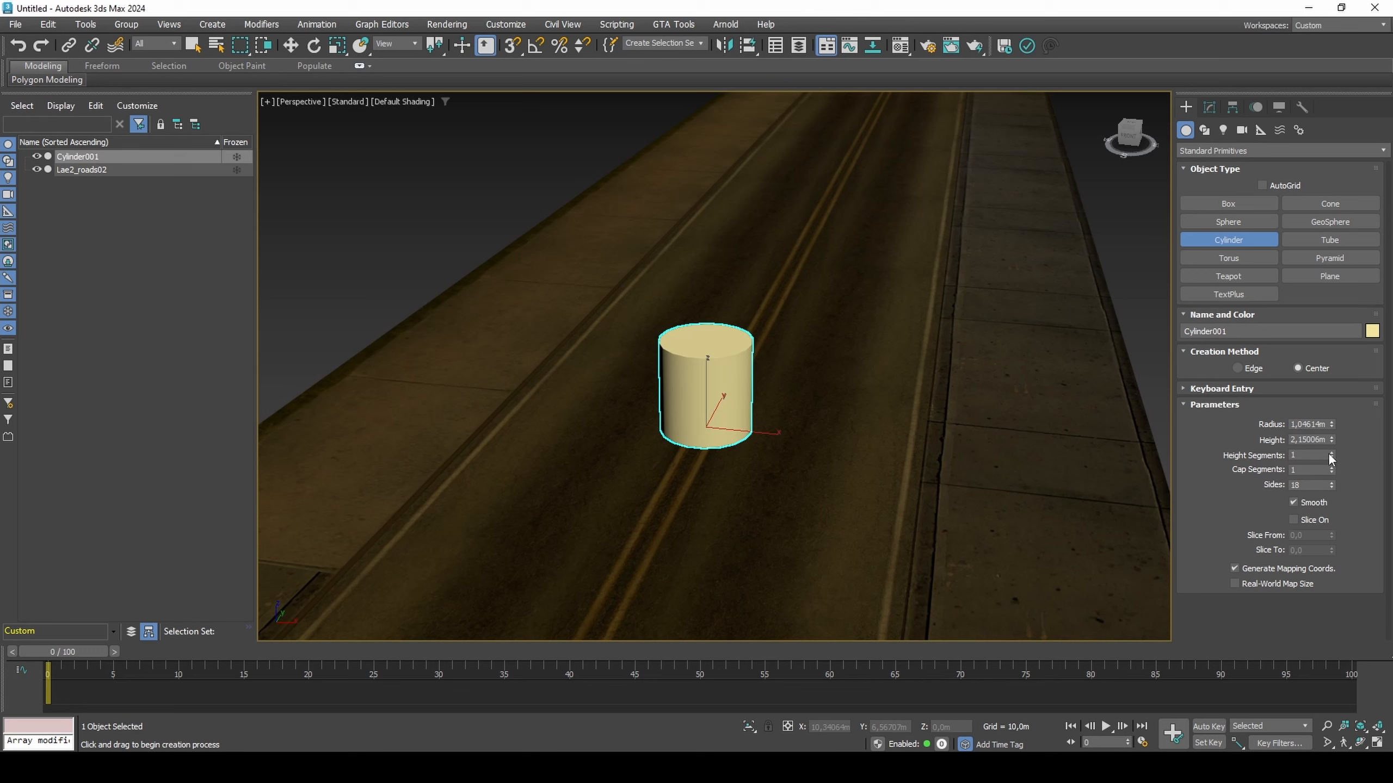
right_click(1055, 354)
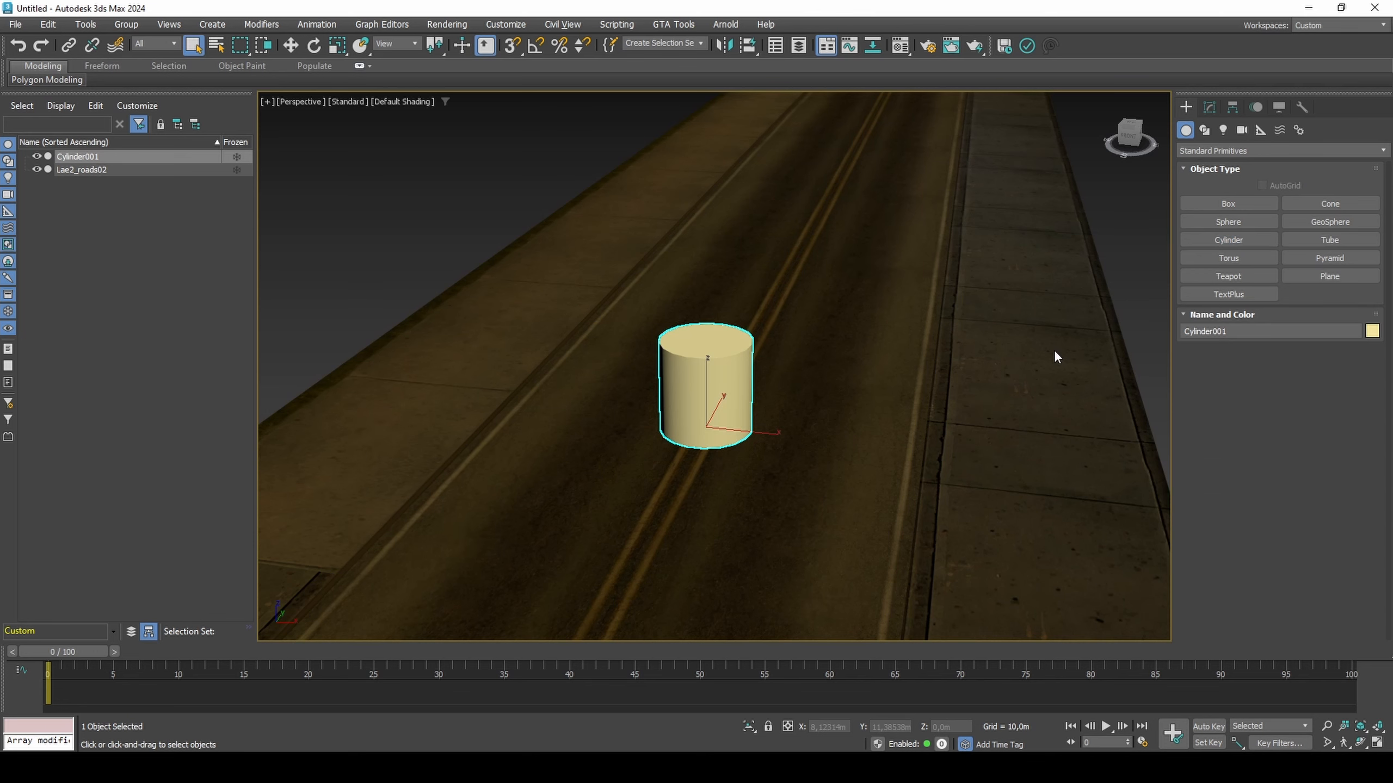
Step: Add an Edit Poly modifier to the cylinder and delete its top cap polygon
click(1209, 107)
click(1317, 183)
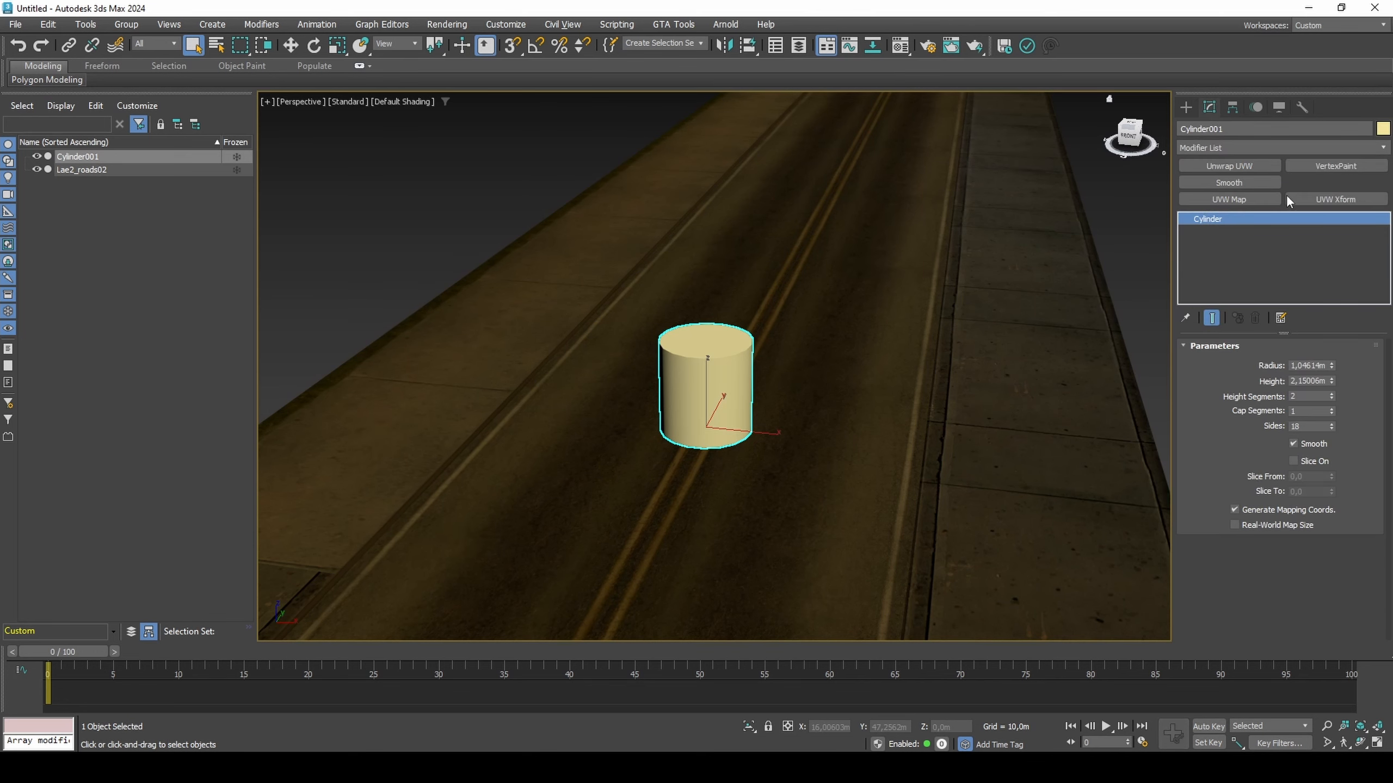
key(4)
click(719, 344)
key(Delete)
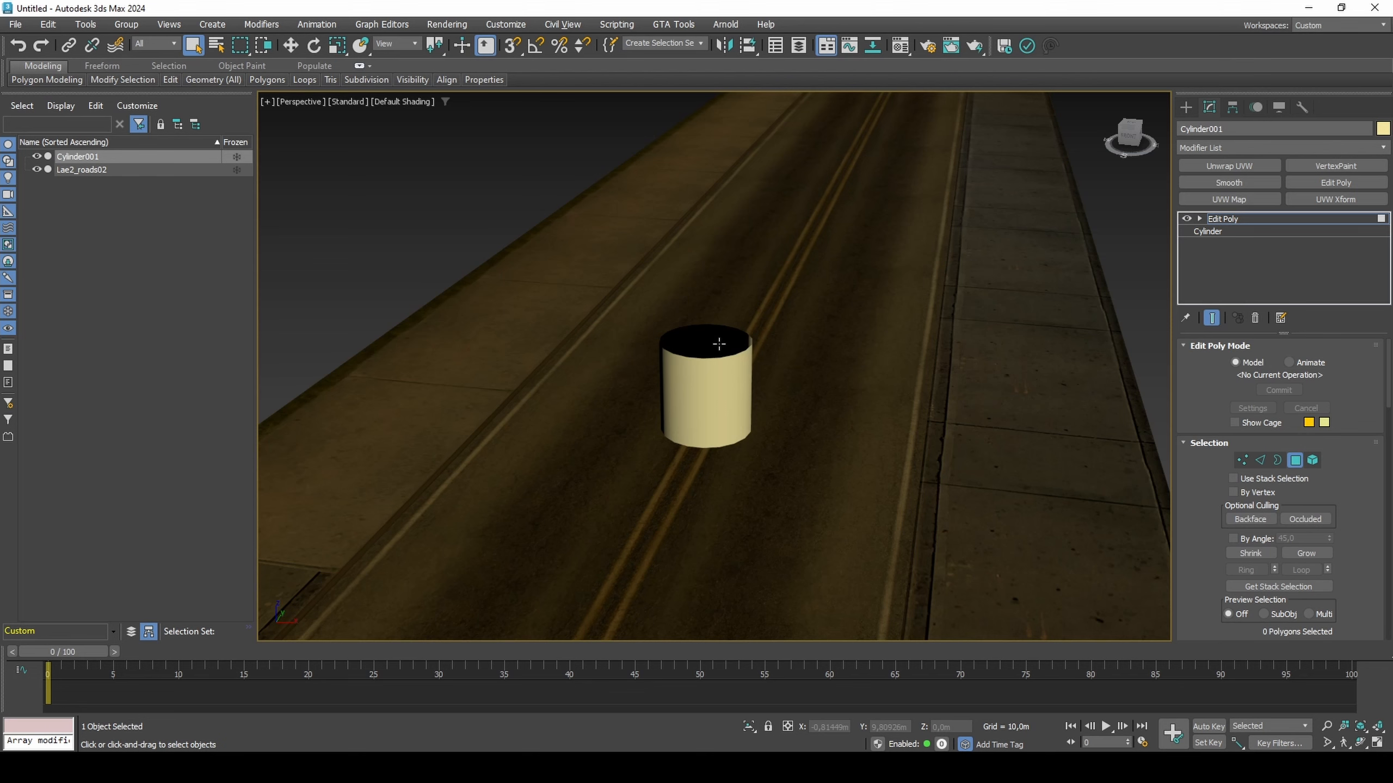
key(4)
Step: Set the first material slot's diffuse colour to pure red and its self-illumination to 100
key(m)
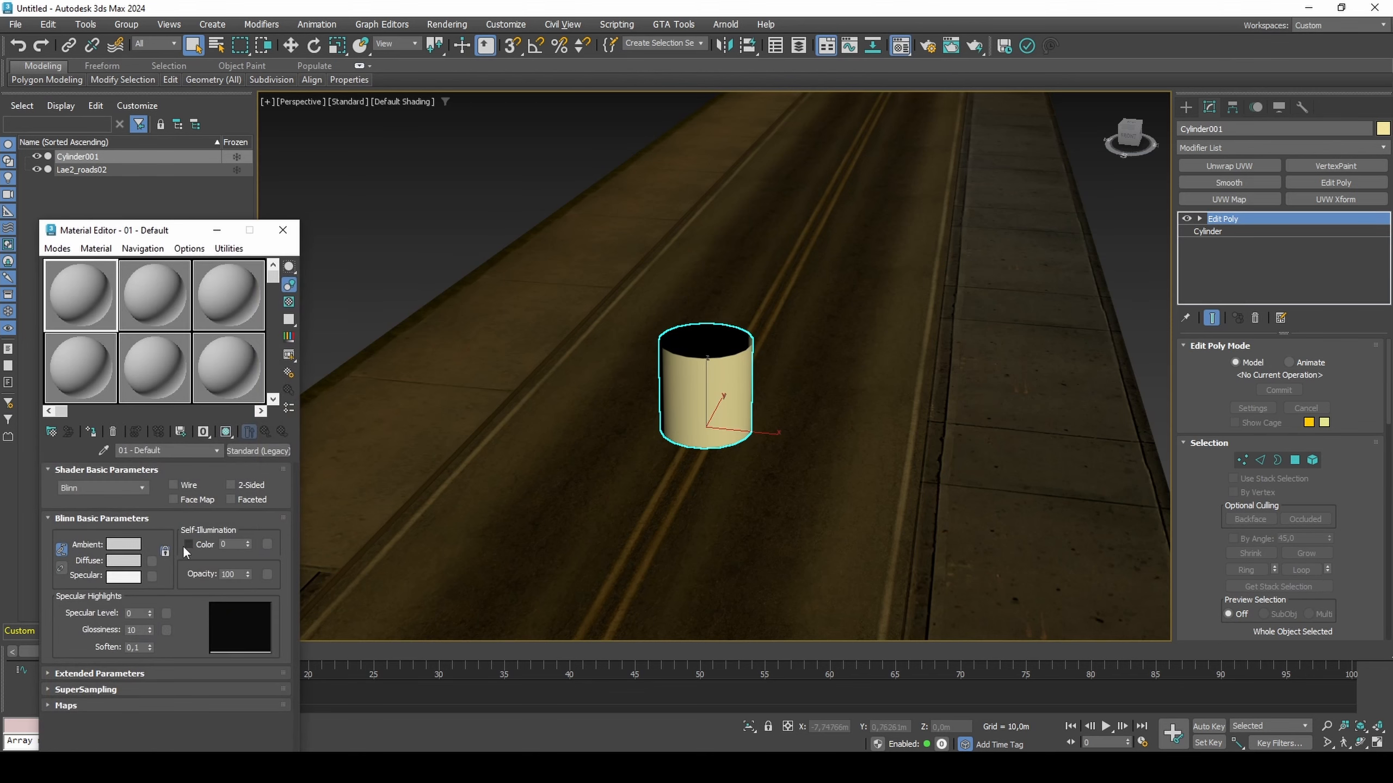
click(132, 559)
drag(259, 469, 290, 482)
click(312, 527)
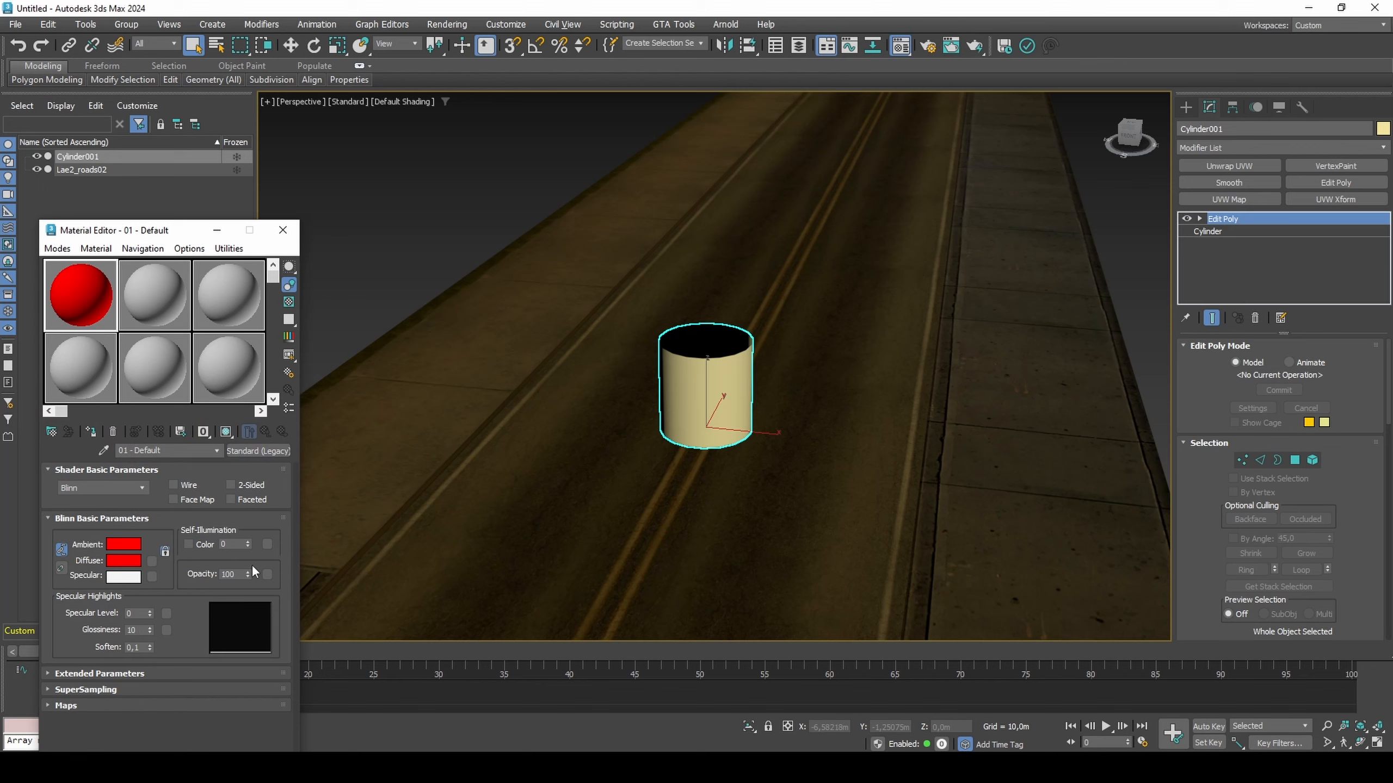
drag(249, 532, 258, 464)
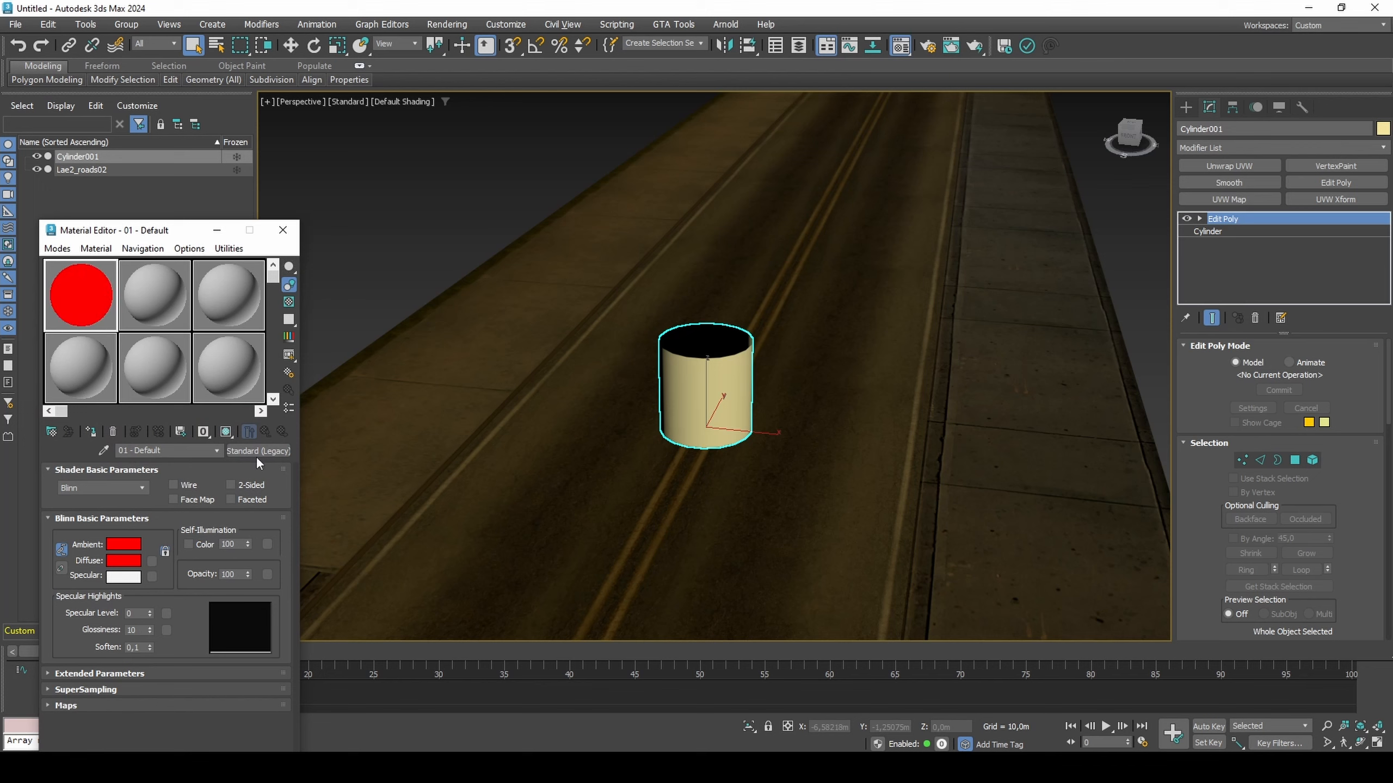
Step: Assign a UVW Channel map to the red material's opacity and set its map channel to 3
click(267, 574)
text(uv)
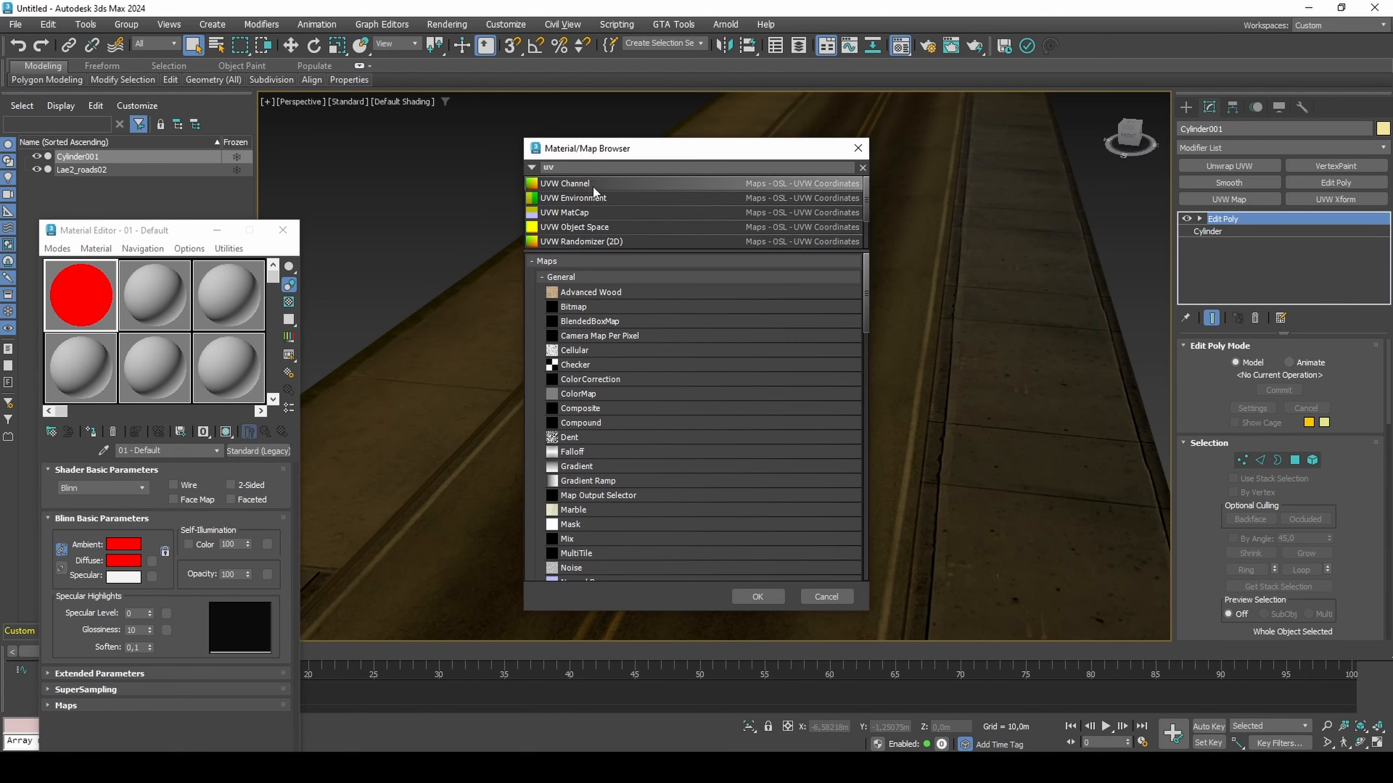
double_click(581, 183)
double_click(161, 547)
text(3)
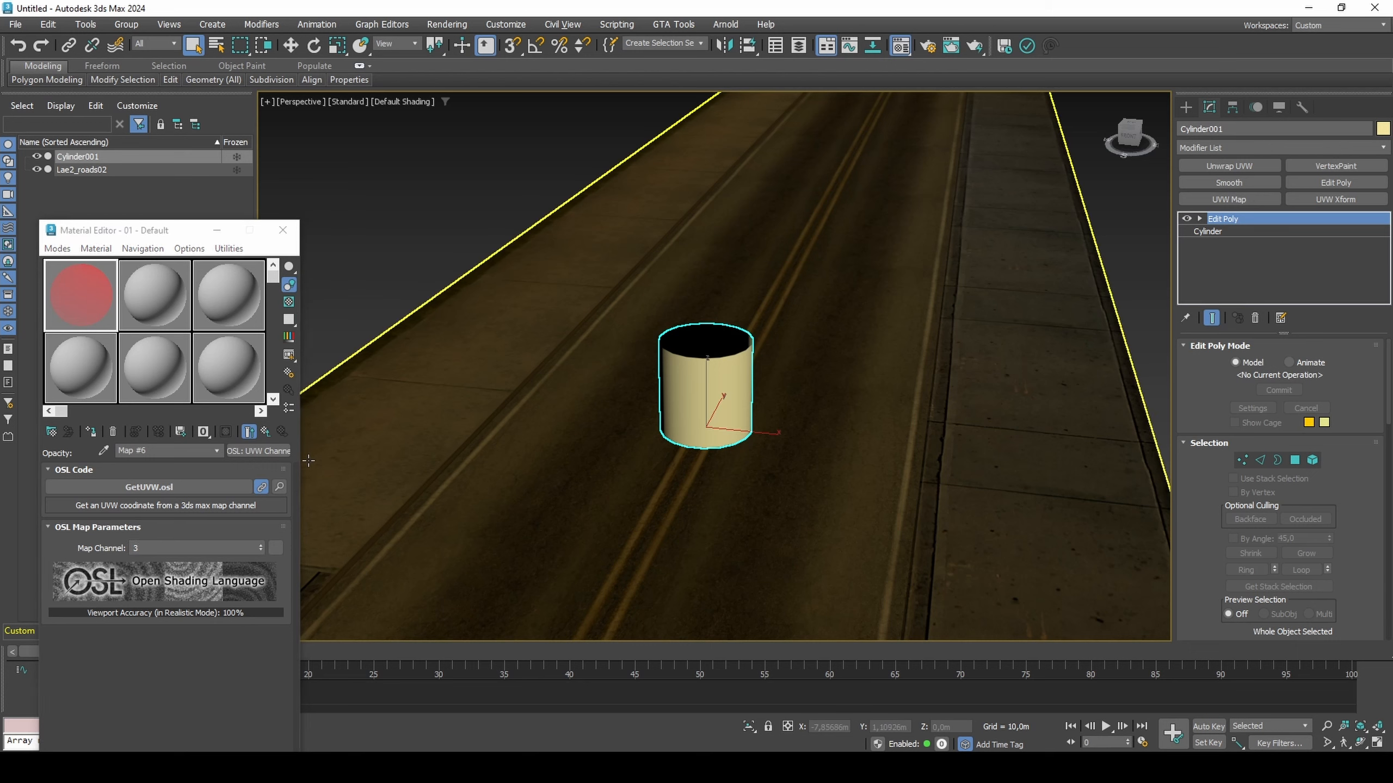
Step: Assign the red material to the cylinder and refresh its display by switching the viewport to High Quality and back to Standard
click(266, 431)
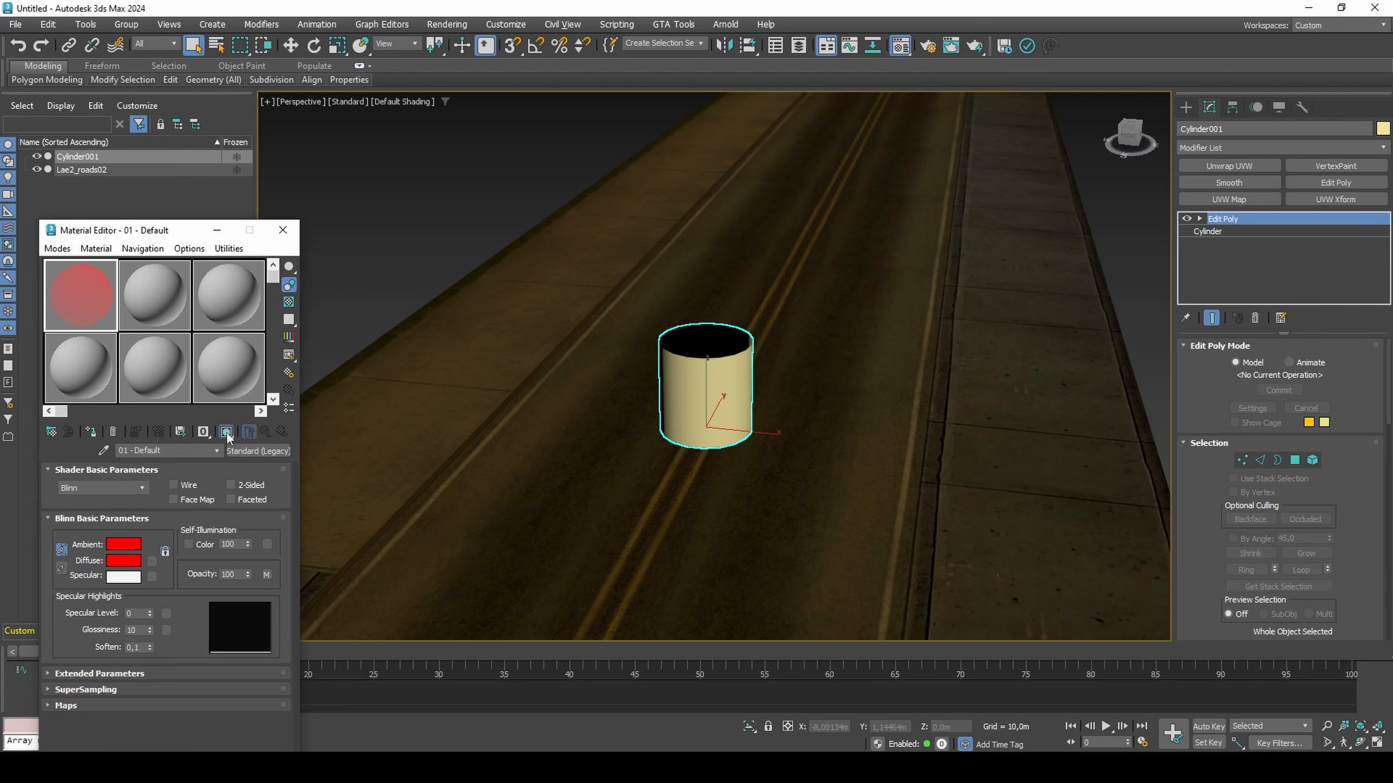
click(92, 433)
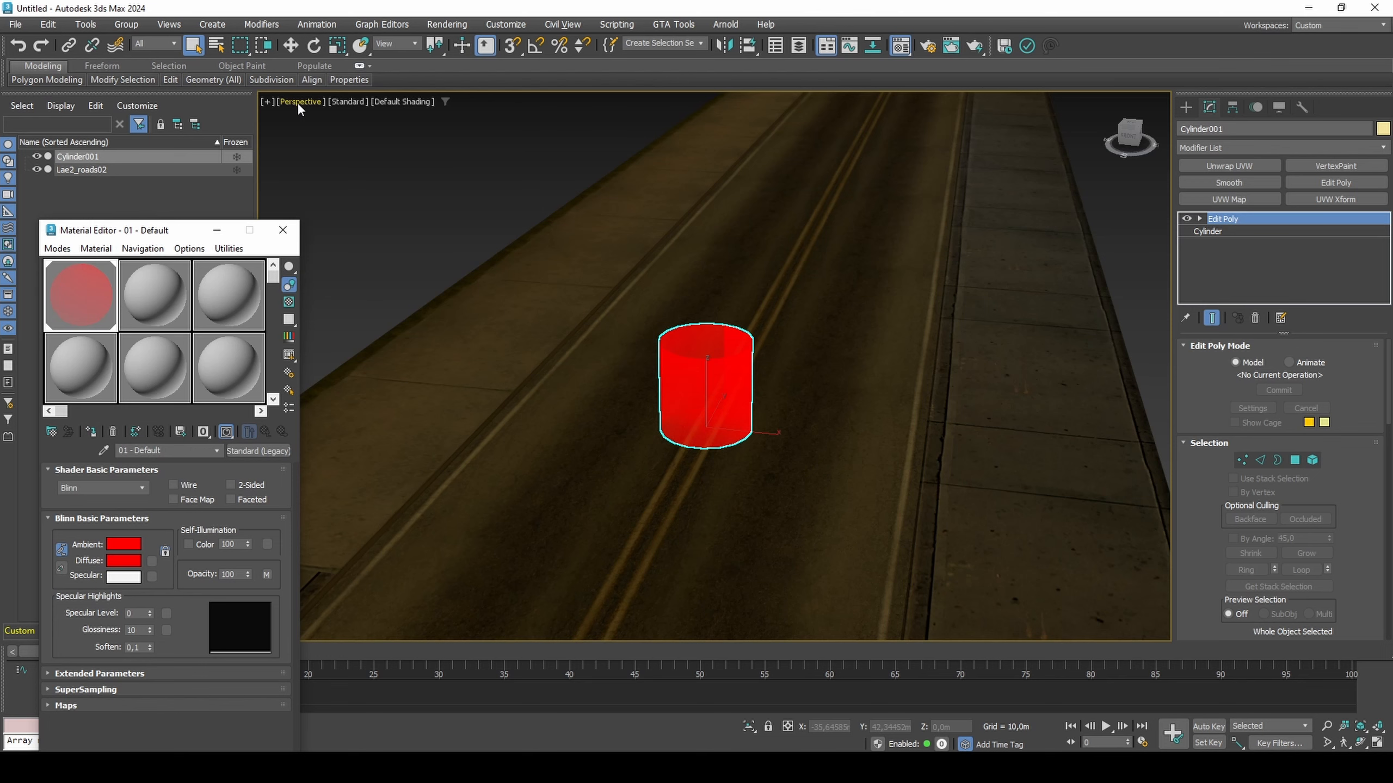
click(338, 104)
click(356, 136)
click(353, 102)
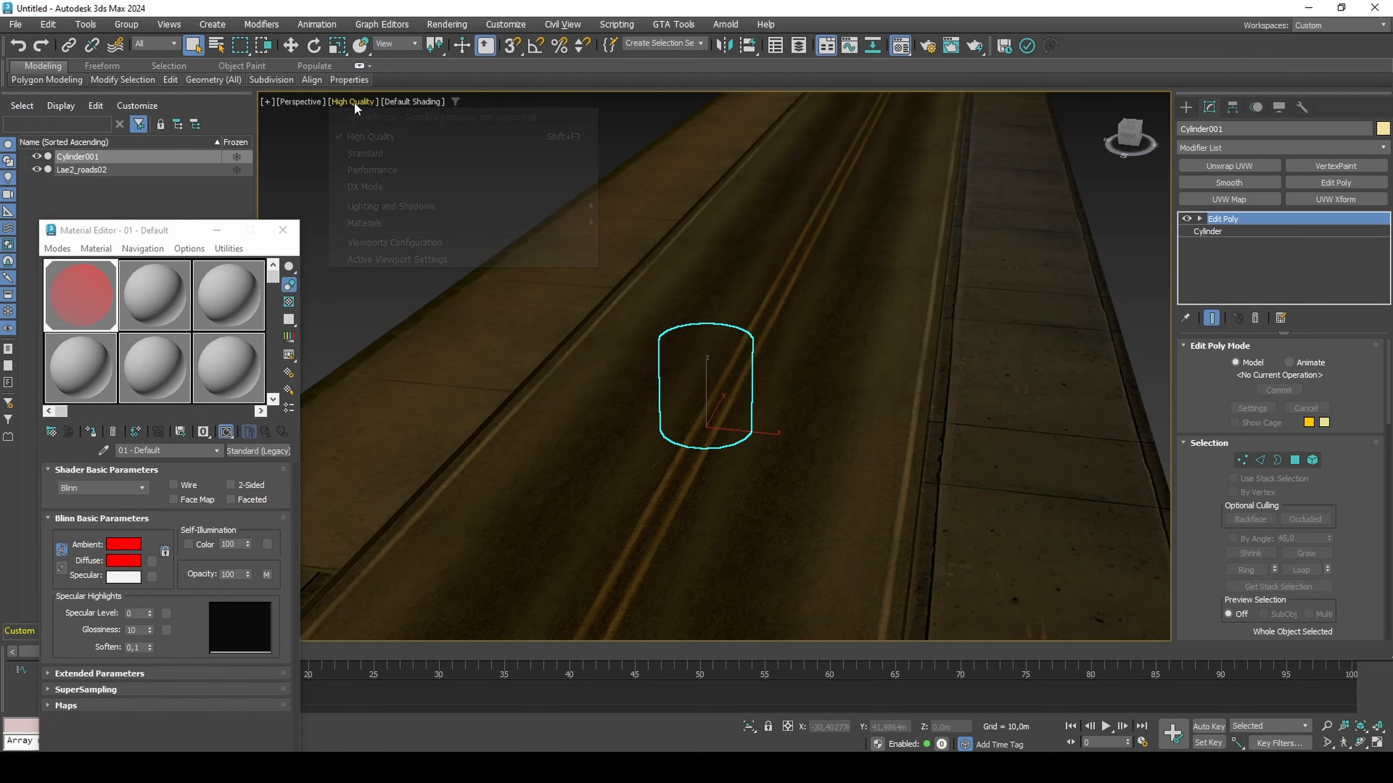
click(364, 154)
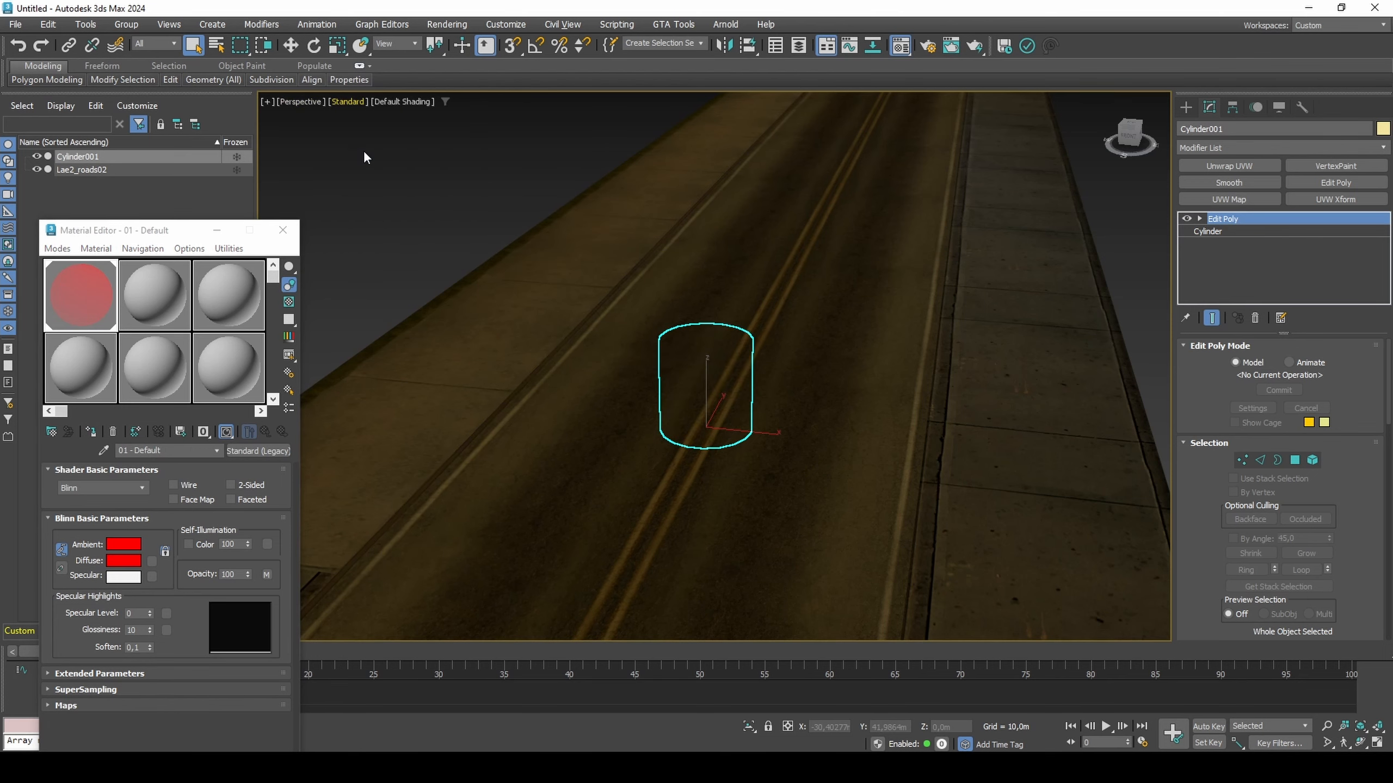
Step: Add a VertexPaint modifier on map channel 3 and fill the cylinder's top ring of vertices with black
scroll(708, 369, up, 4)
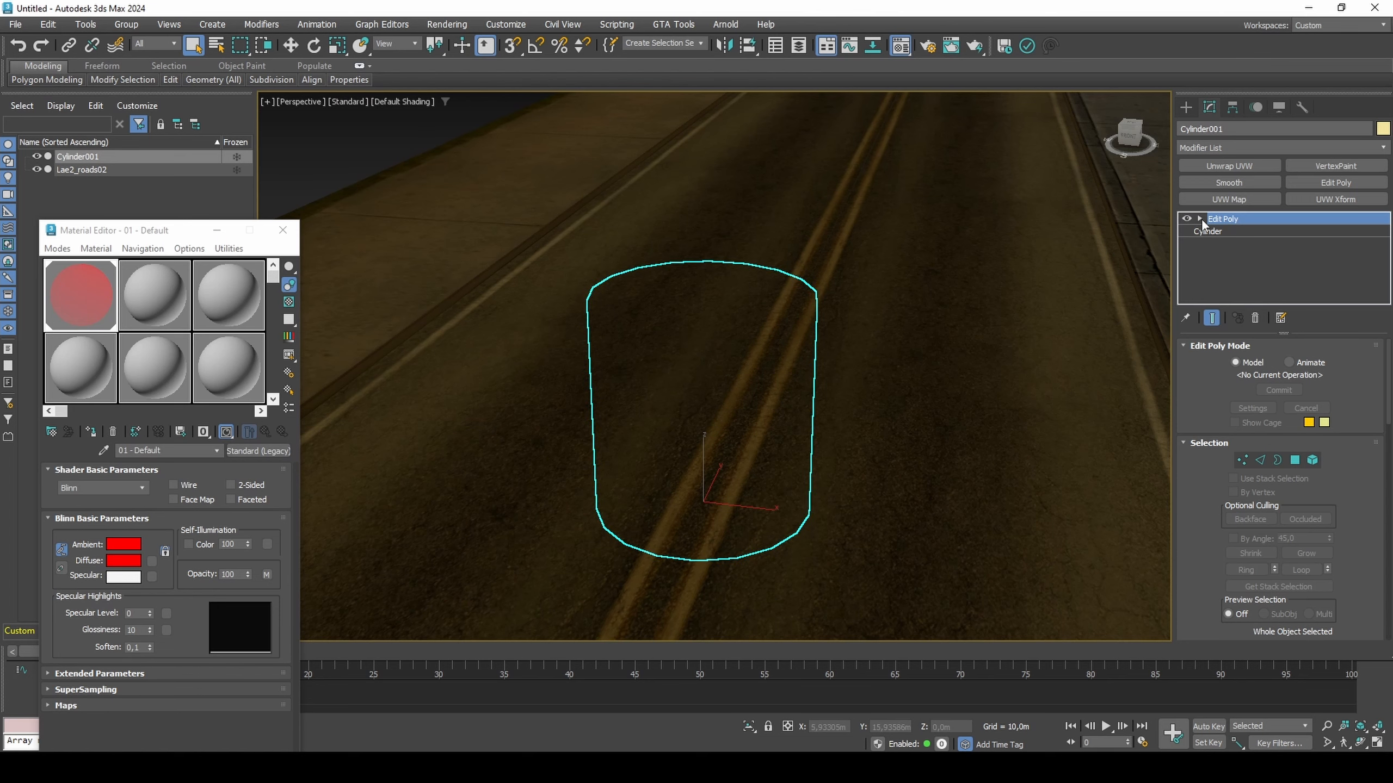
click(1309, 170)
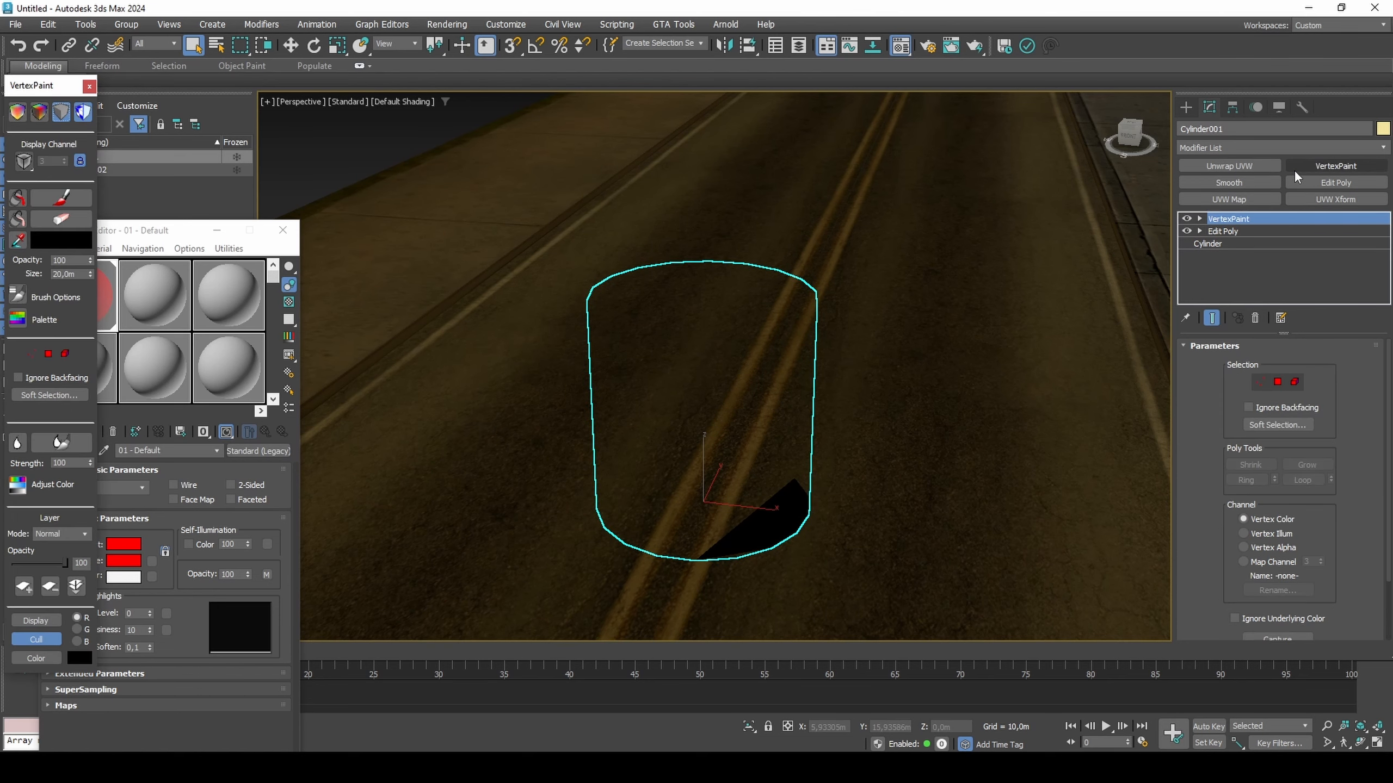
click(1264, 564)
key(1)
alt+middle_drag(672, 436, 678, 385)
drag(873, 328, 873, 328)
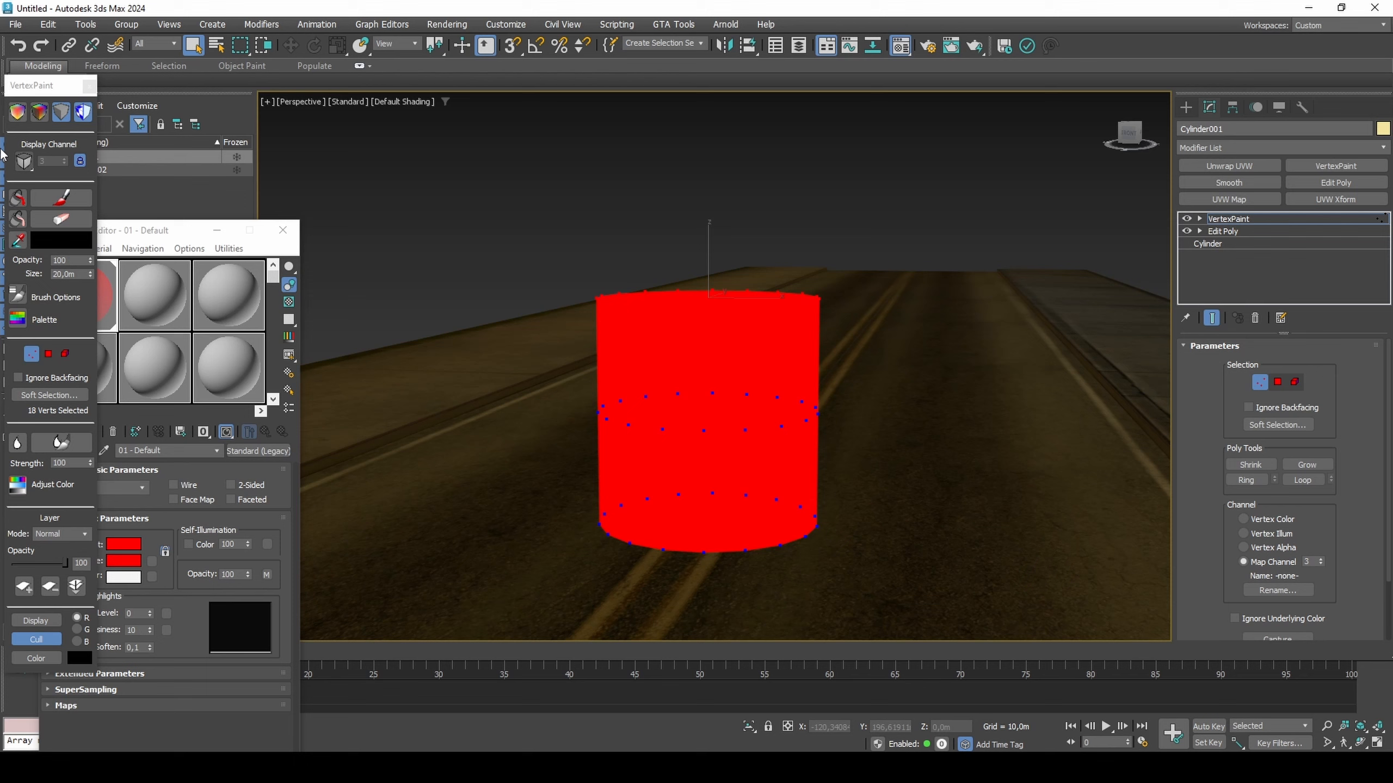
click(16, 198)
Step: Add a second VertexPaint modifier on map channel 3 and fill the cylinder's middle ring of vertices with black
click(1353, 167)
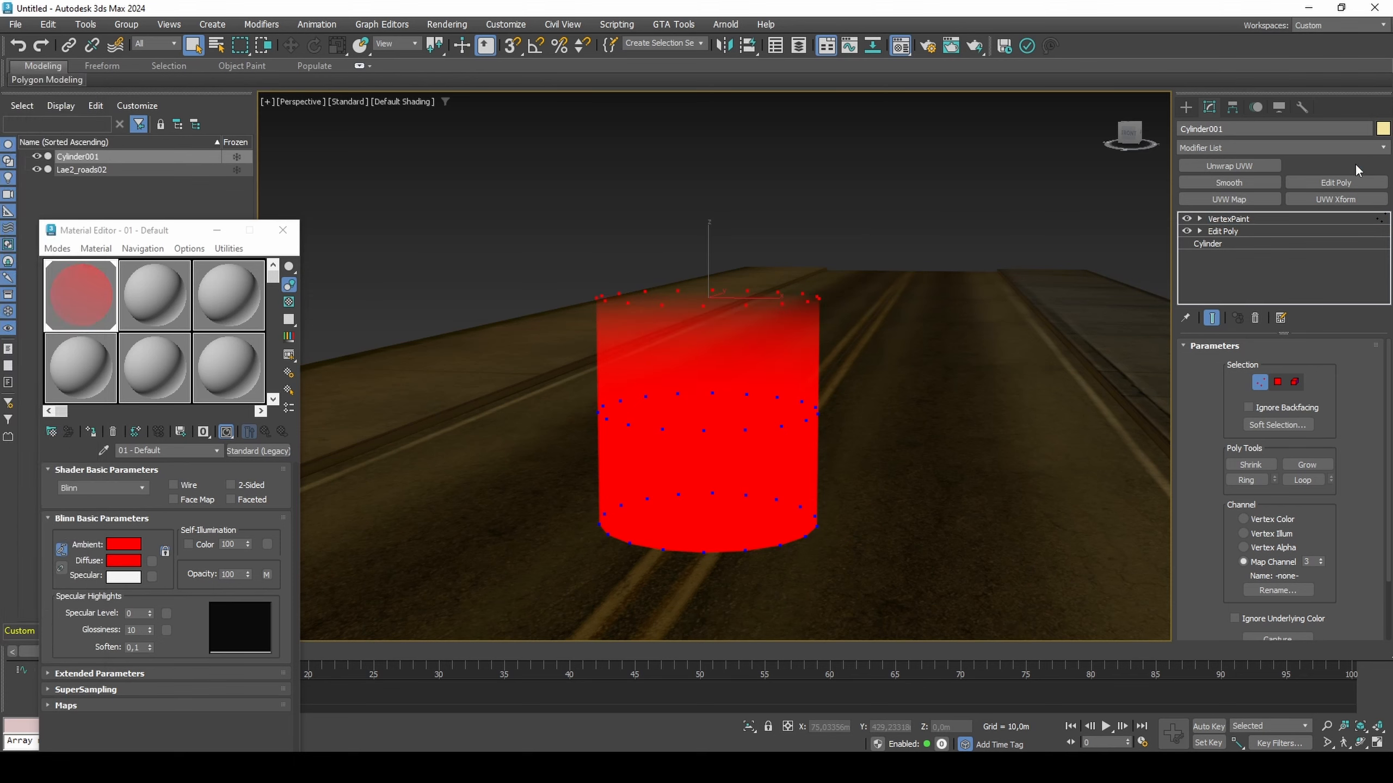
click(1272, 566)
key(1)
key(F3)
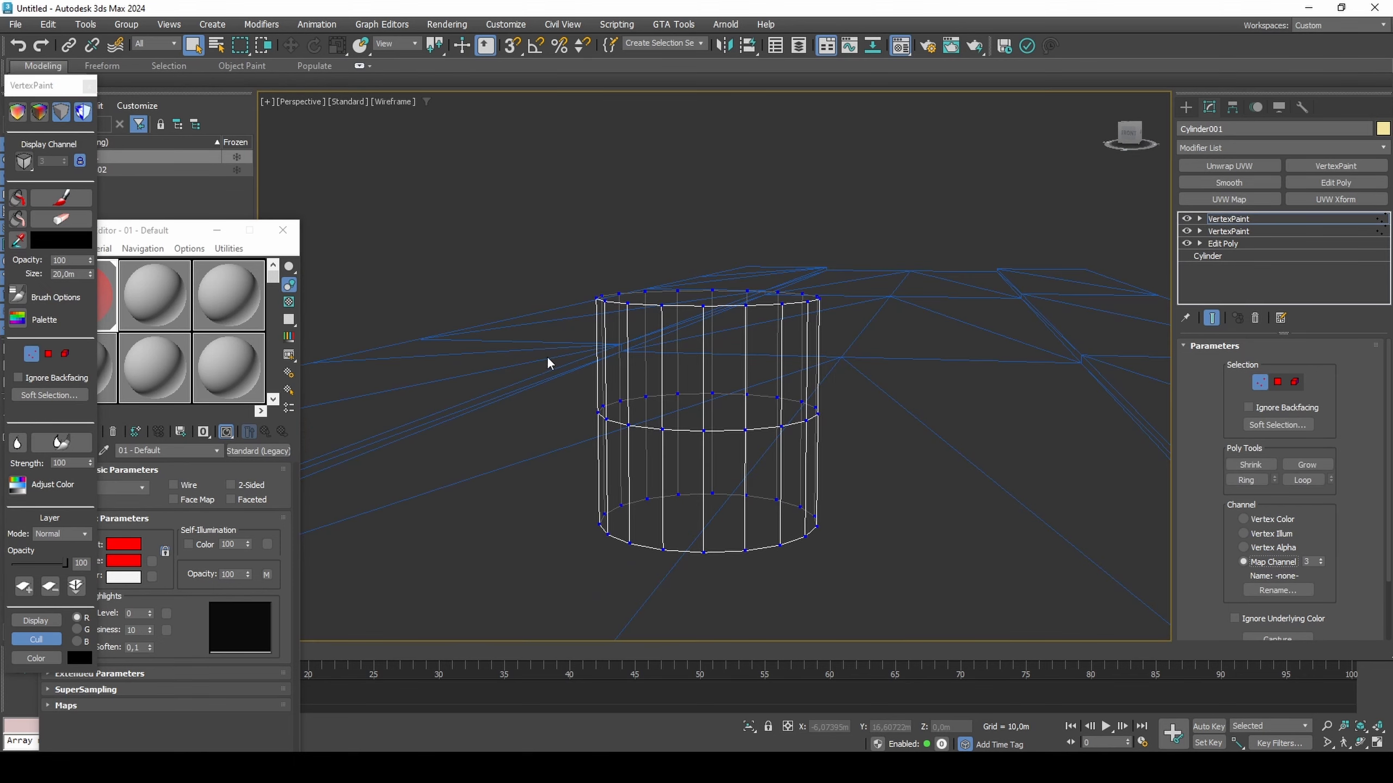
drag(973, 455, 973, 456)
key(F3)
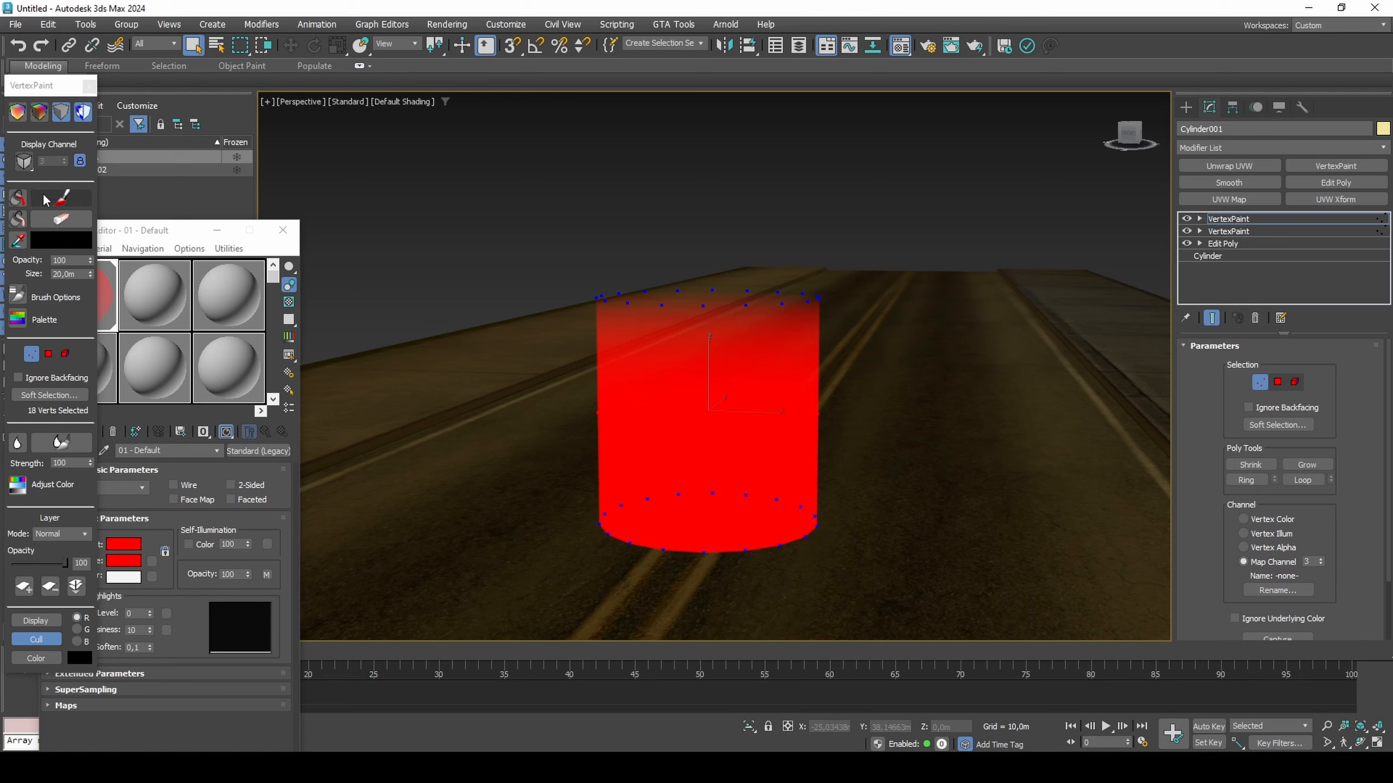
click(18, 201)
Step: Add a third VertexPaint modifier on map channel 3, fill the whole cylinder with black, and reduce its layer opacity to 70
click(1325, 167)
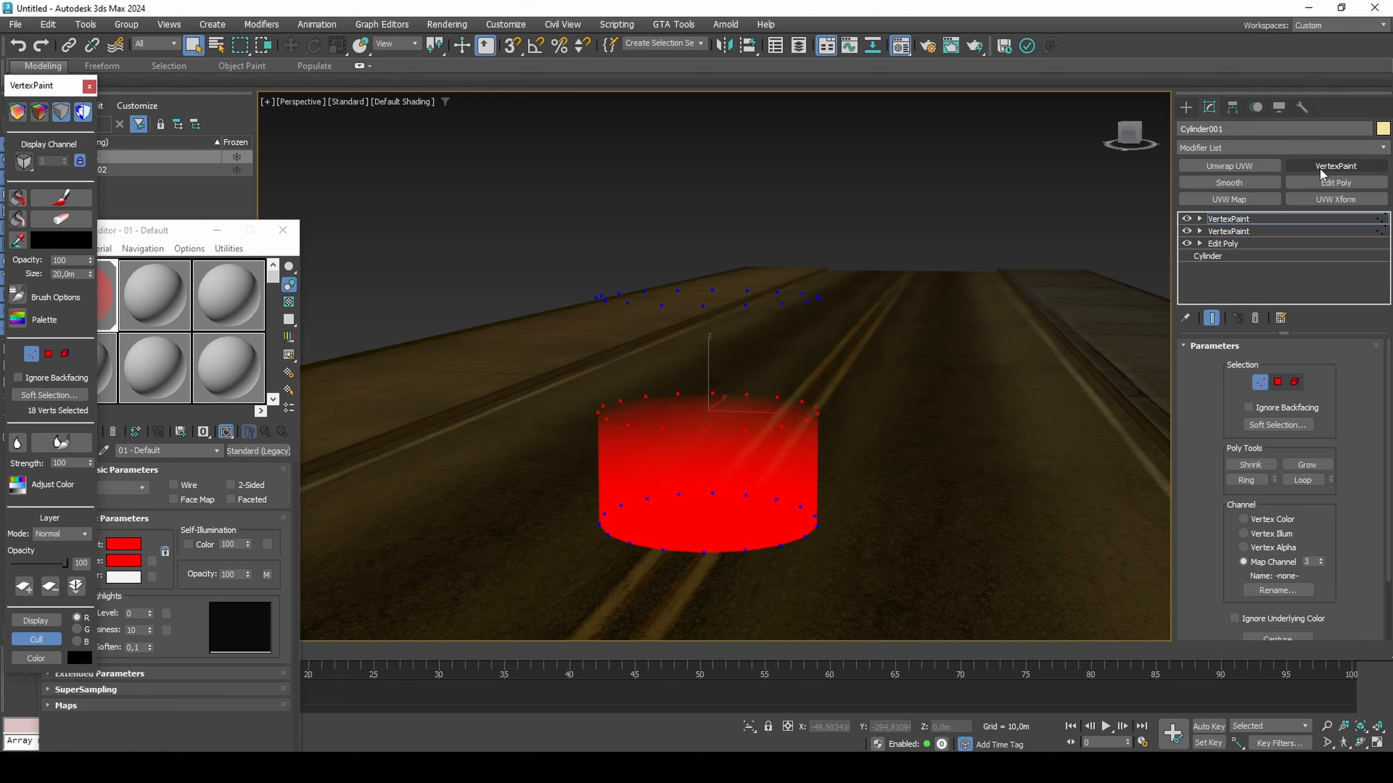
click(1271, 564)
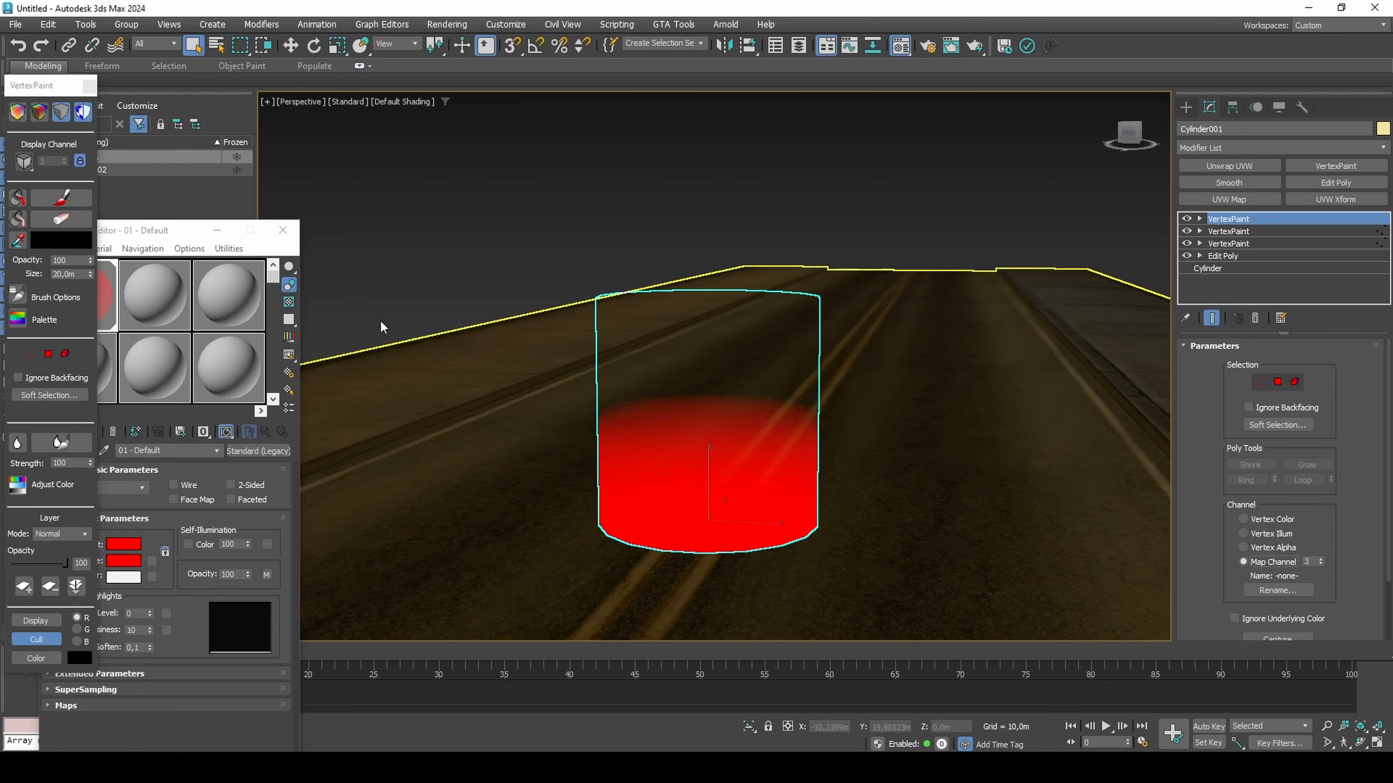
click(18, 201)
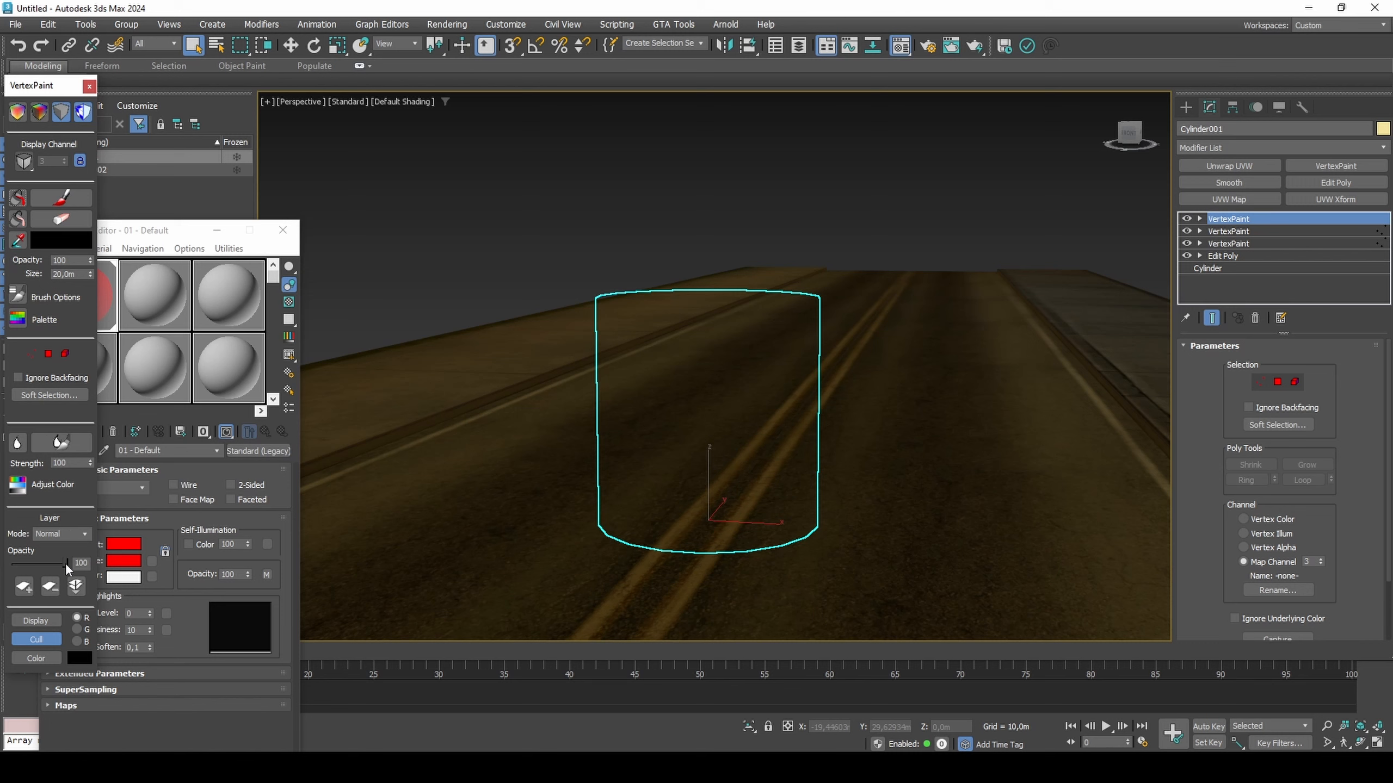
drag(65, 564, 52, 564)
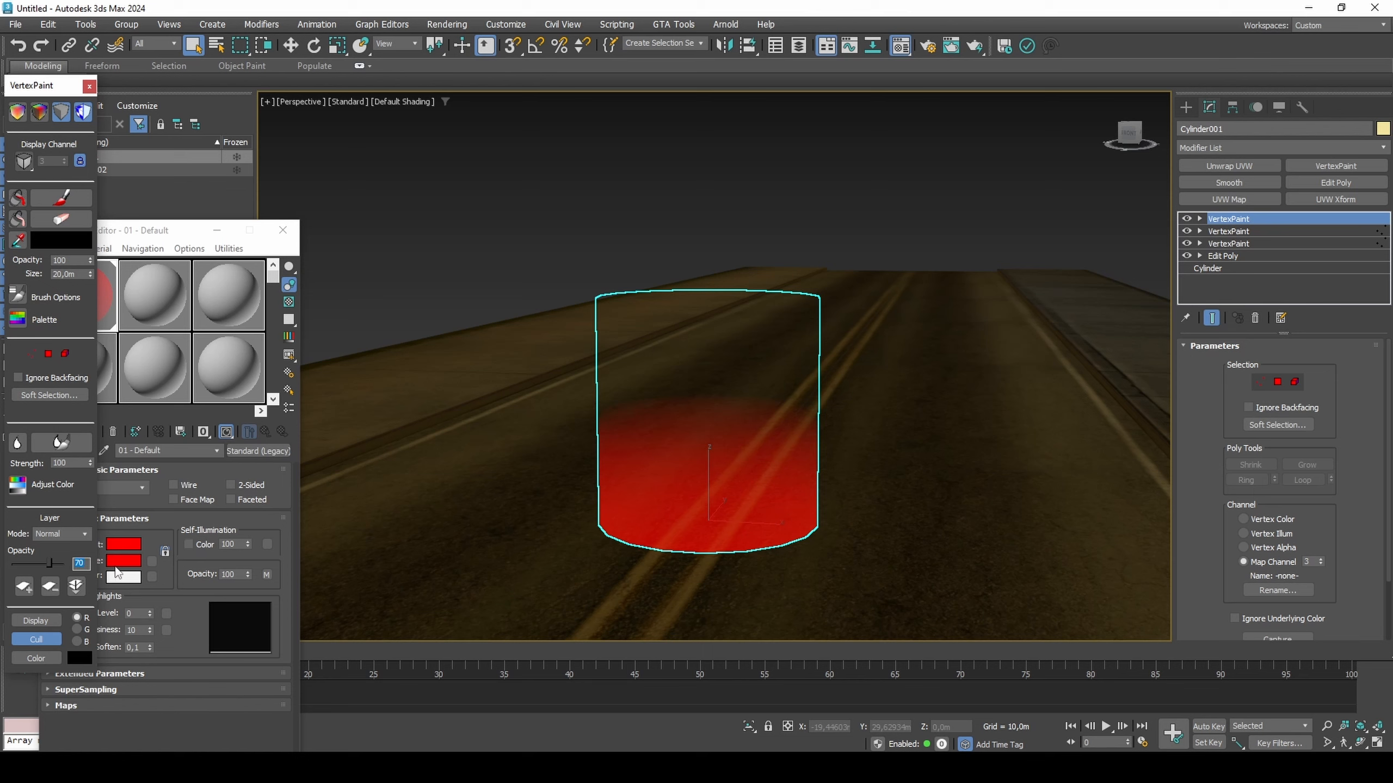
Step: Set the layer opacity of the middle ring's VertexPaint modifier to 67 and leave vertex selection
click(1213, 232)
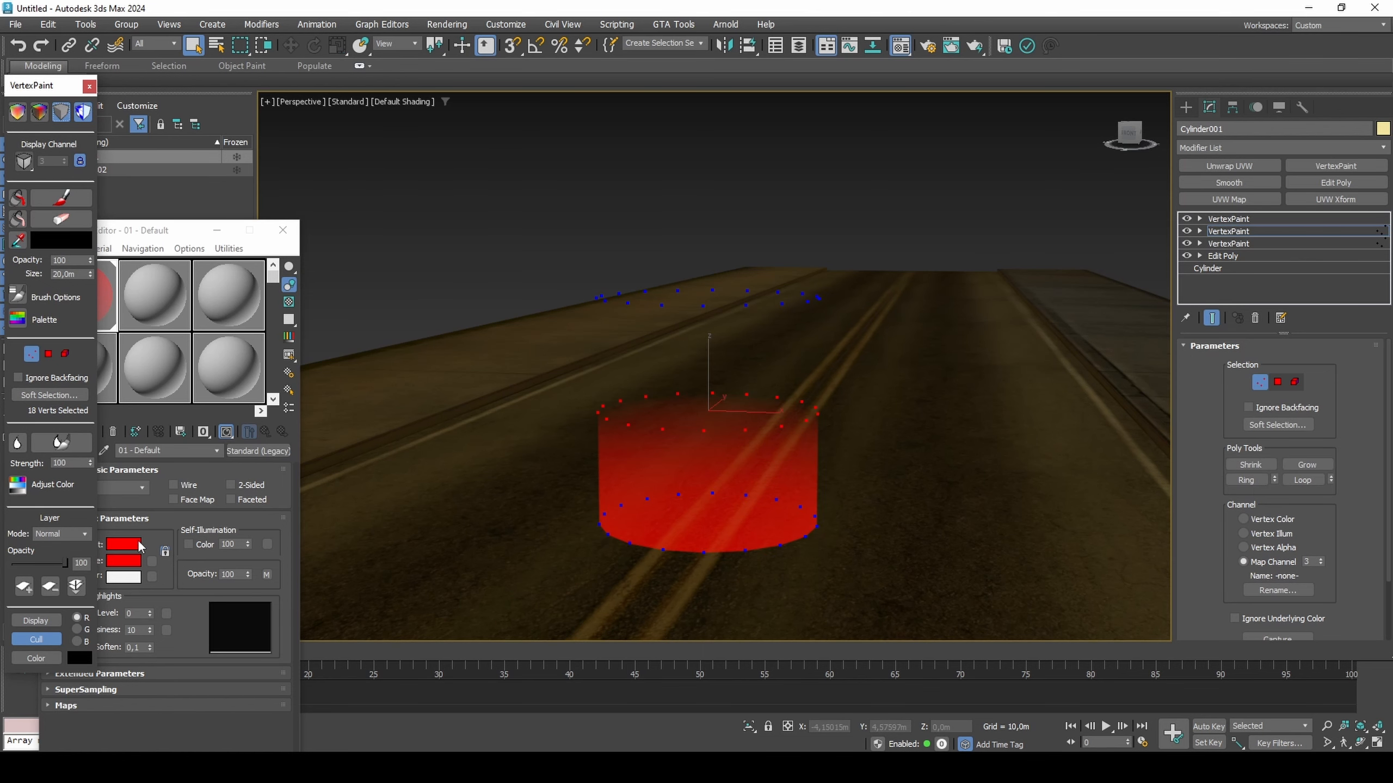
drag(63, 564, 47, 565)
key(1)
Step: Move the cylinder to the world origin by zeroing its X and Y coordinates
alt+middle_drag(707, 379, 1085, 310)
key(w)
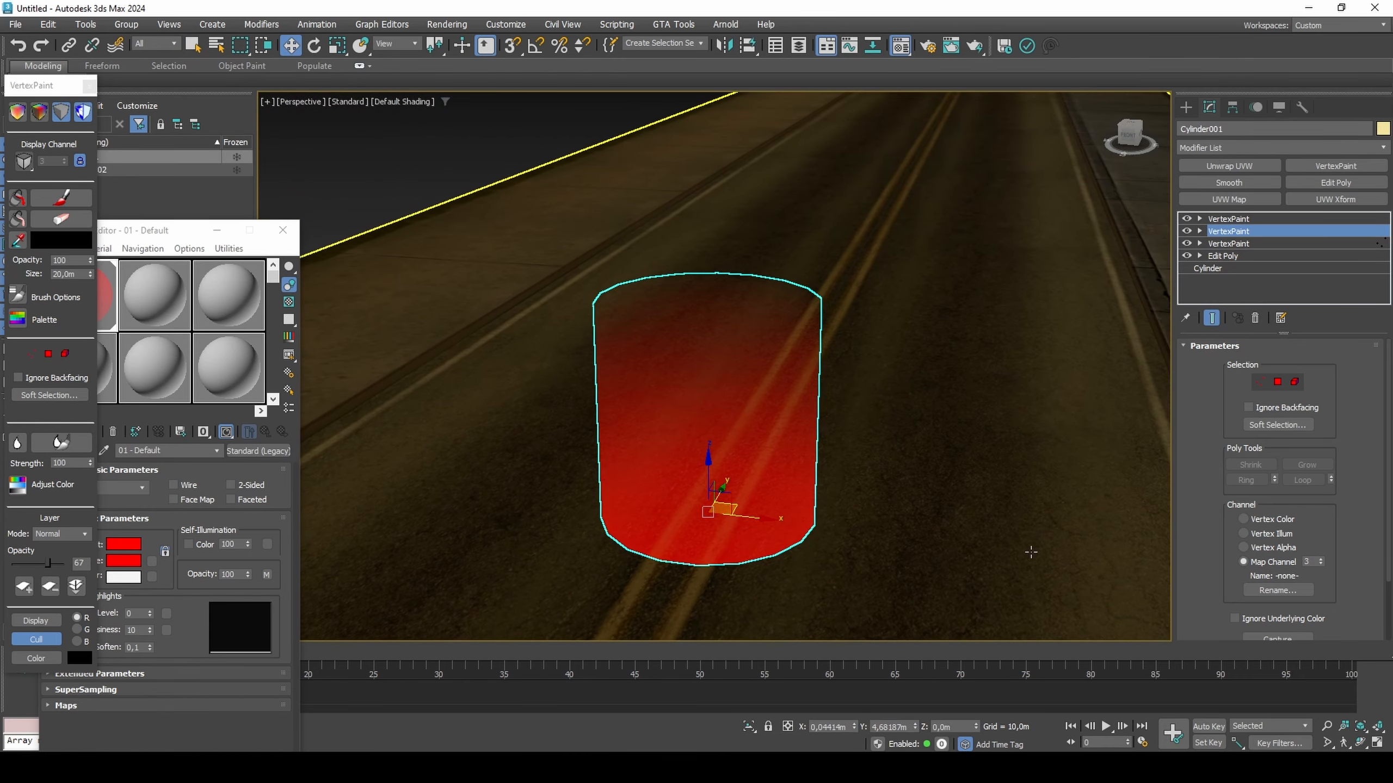
right_click(914, 728)
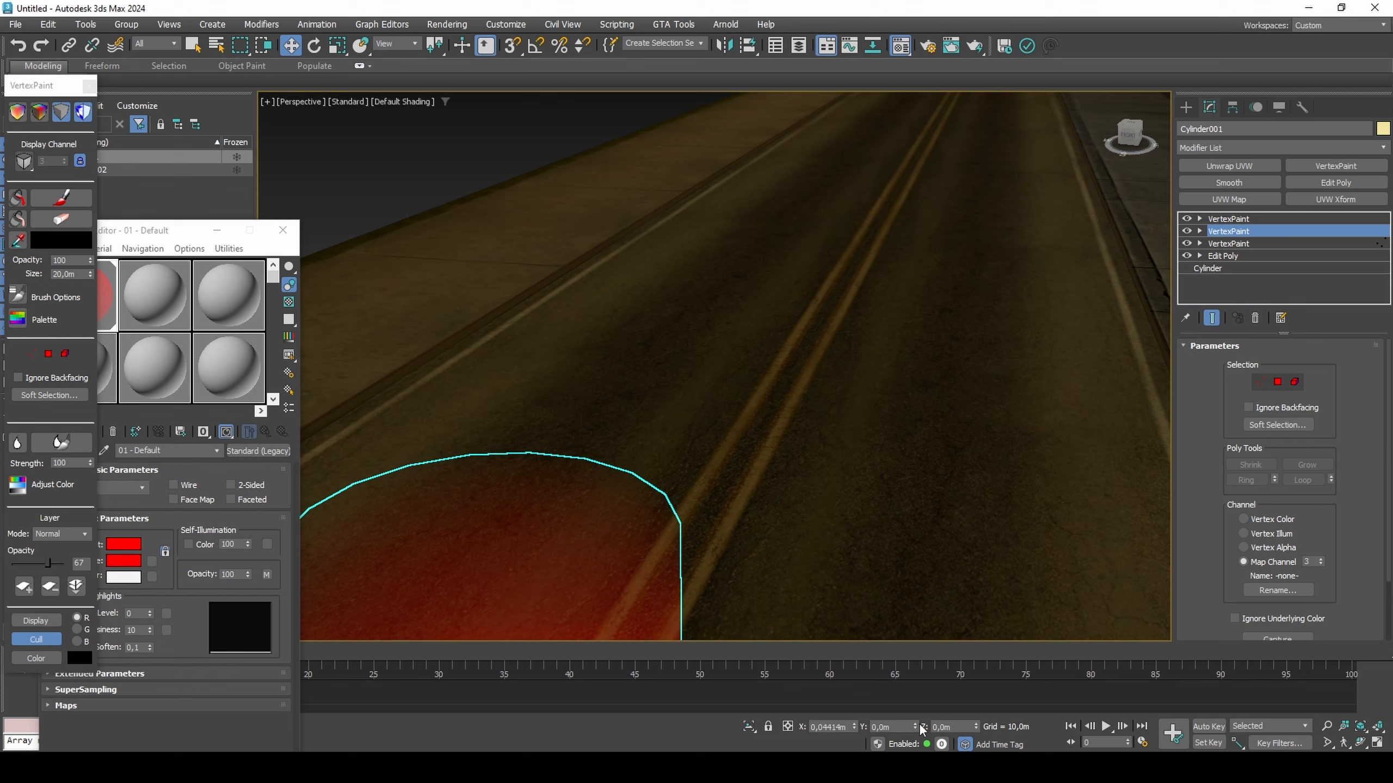
right_click(855, 727)
scroll(732, 548, down, 5)
middle_drag(728, 549, 806, 299)
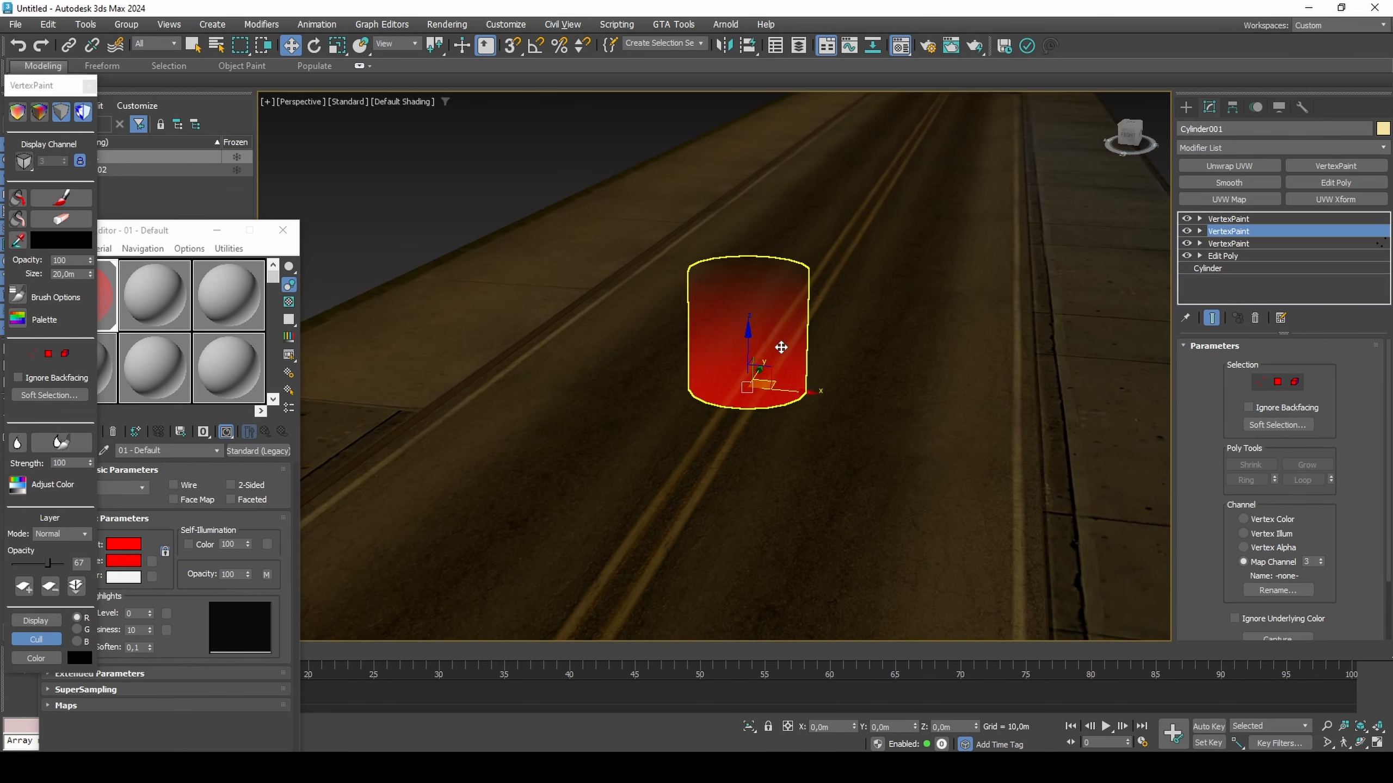
scroll(781, 347, up, 5)
scroll(781, 348, down, 2)
middle_drag(780, 349, 768, 391)
scroll(768, 392, up, 1)
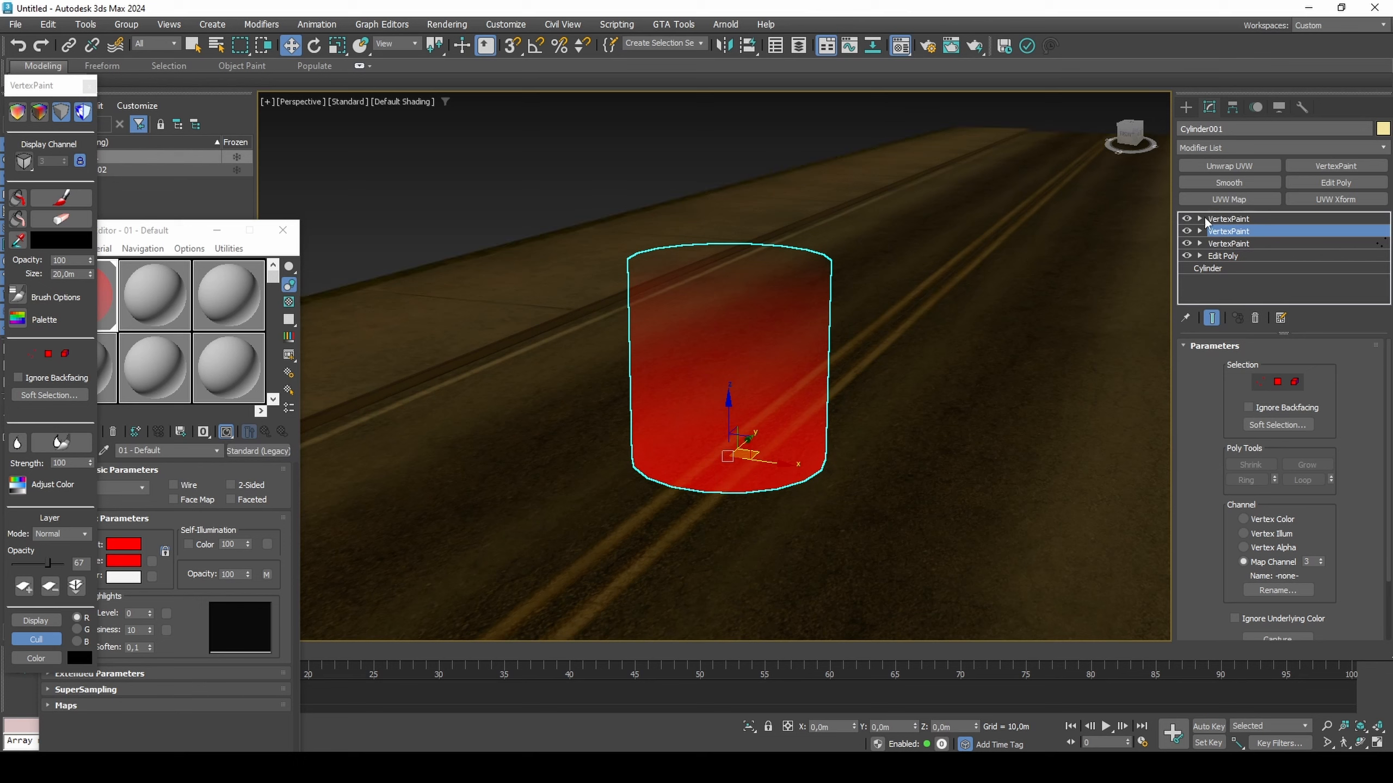
Step: Set the base cylinder's radius to 1 m and height to 2 m
click(1208, 269)
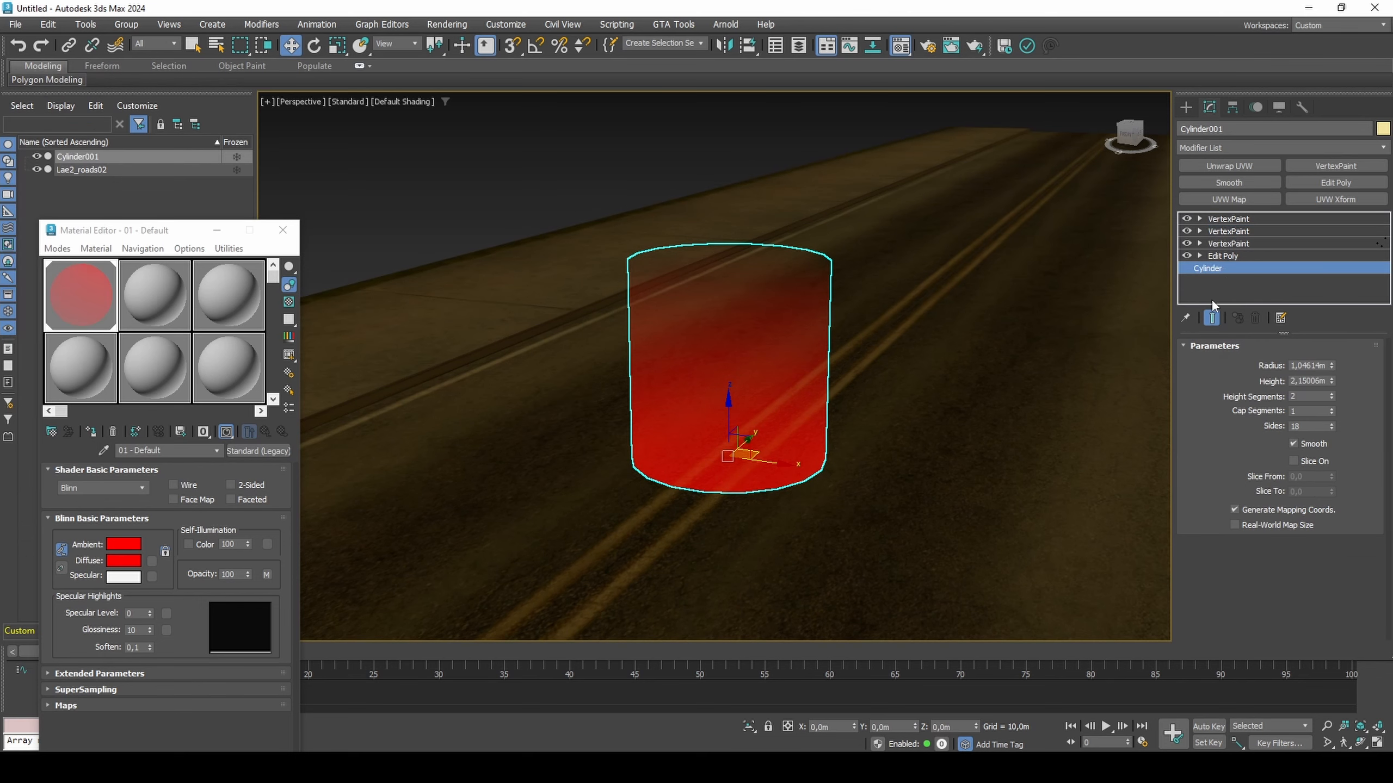
click(1212, 318)
click(1212, 320)
mouse_move(1332, 386)
mouse_down()
mouse_move(1334, 406)
mouse_move(1349, 351)
mouse_move(1351, 382)
mouse_move(1326, 387)
mouse_move(1320, 373)
mouse_up()
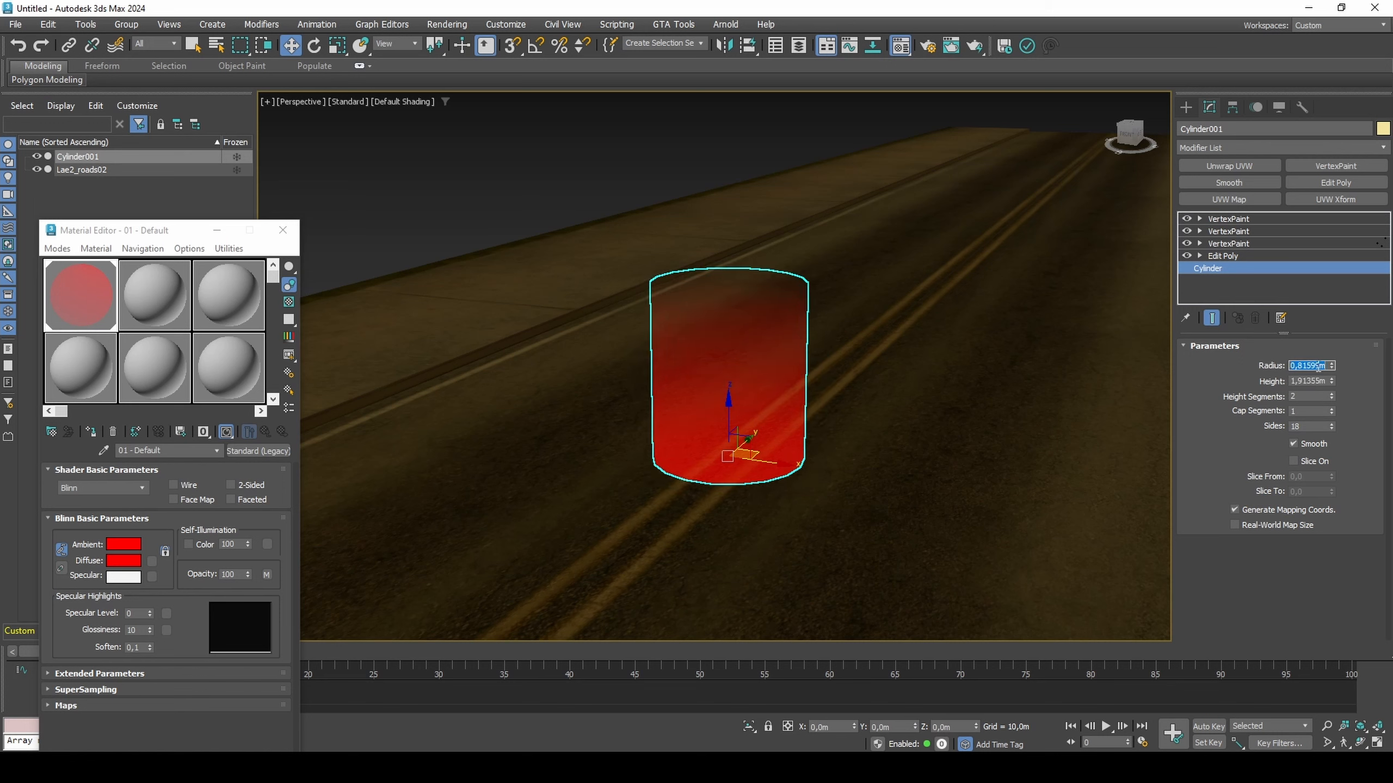
double_click(1314, 378)
text(2)
mouse_move(963, 359)
alt+middle_down()
mouse_move(981, 344)
mouse_move(970, 362)
alt+middle_up()
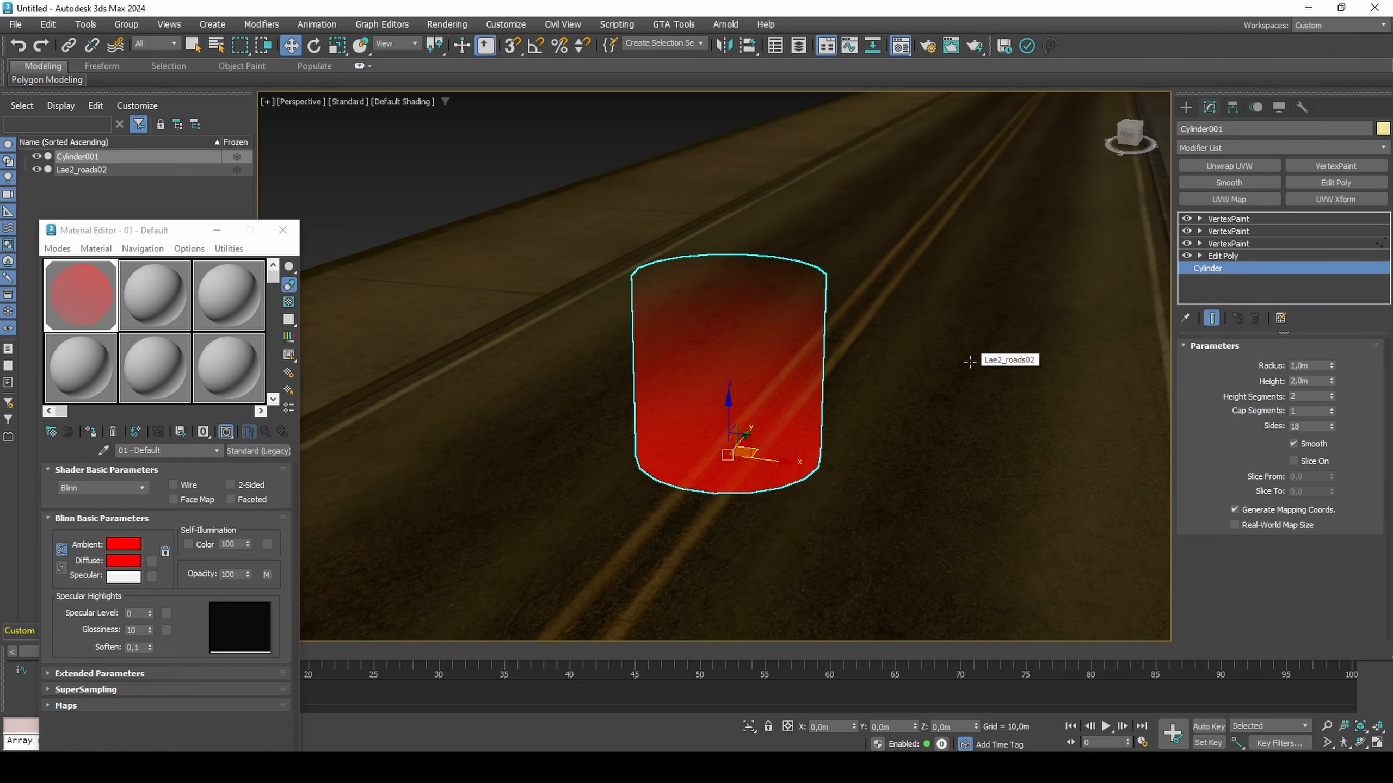
Step: Fill the cylinder with the material's copied diffuse red in two new VertexPaint modifiers, one on Vertex Color and one on Vertex Illum
click(1248, 219)
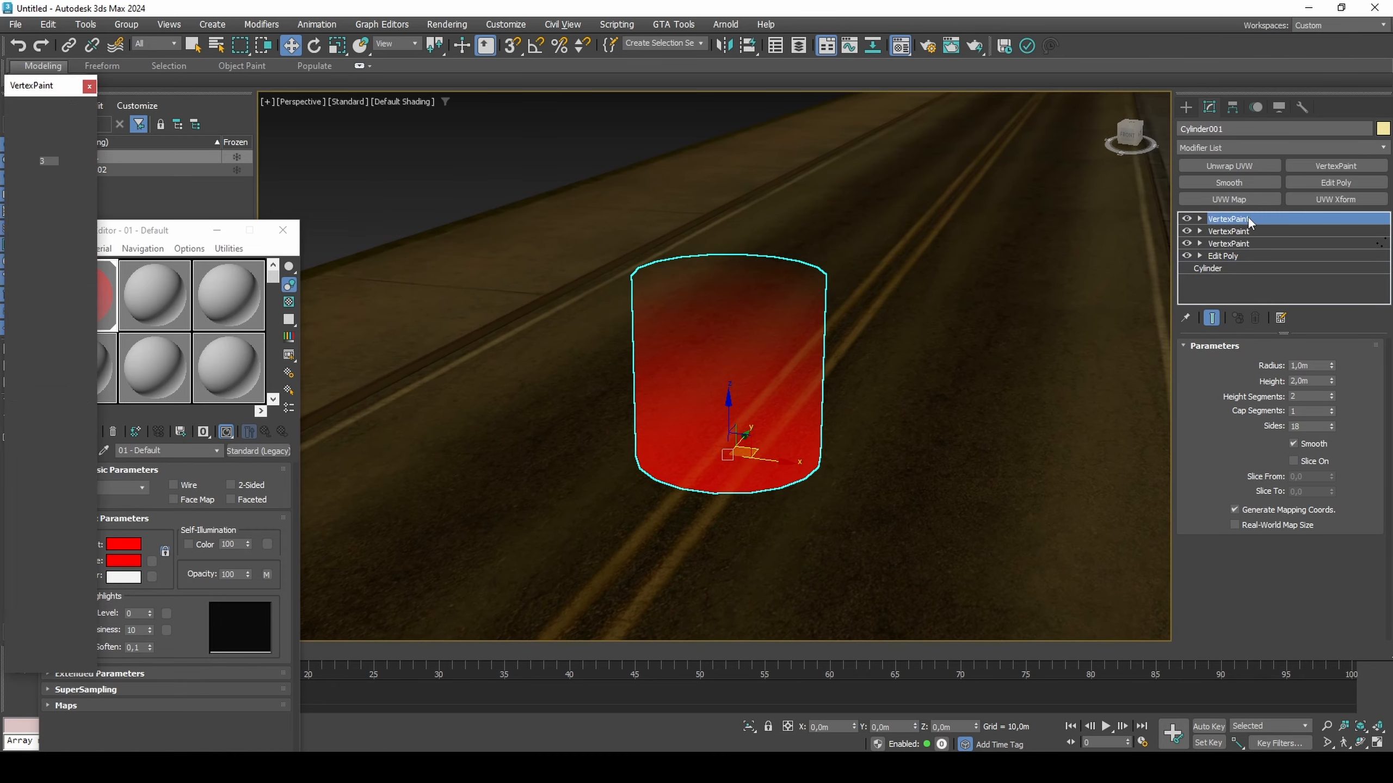
right_click(131, 561)
click(159, 568)
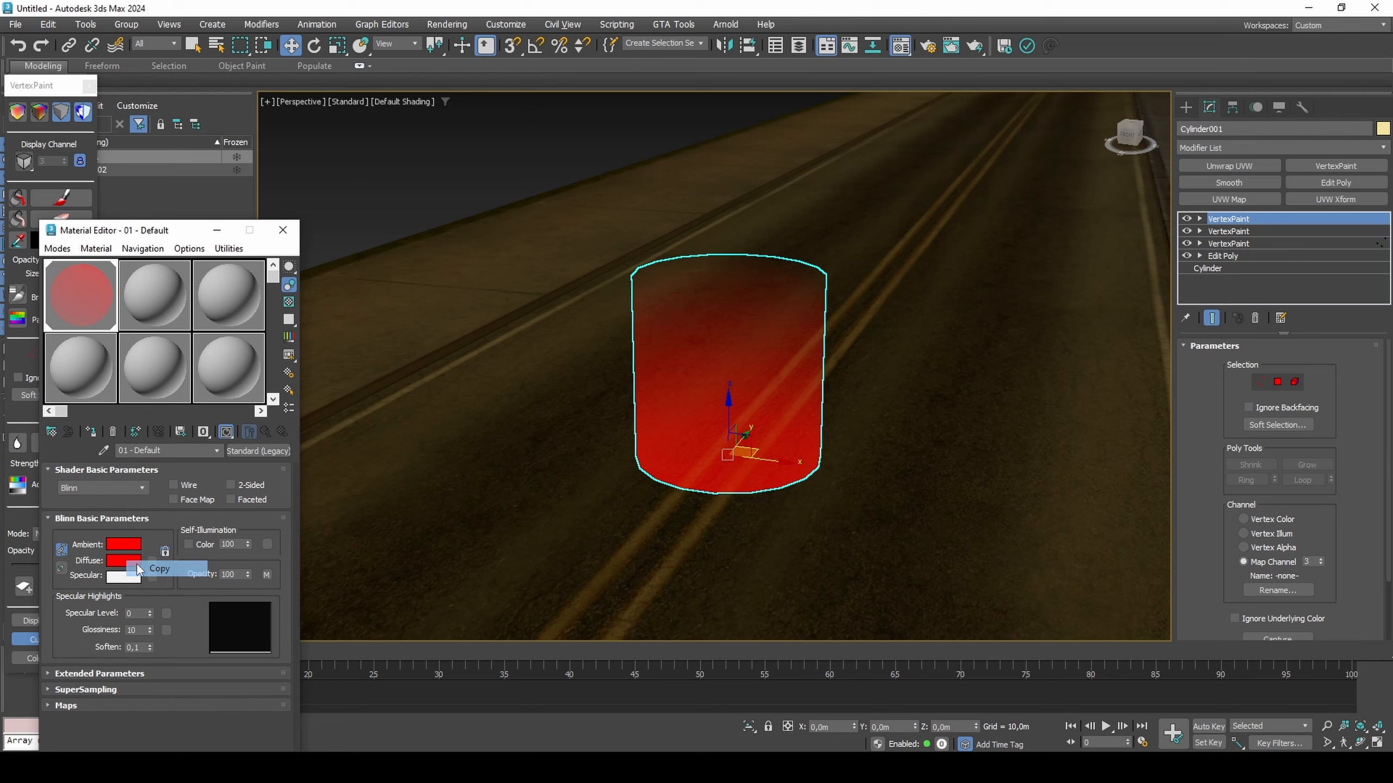
click(1352, 167)
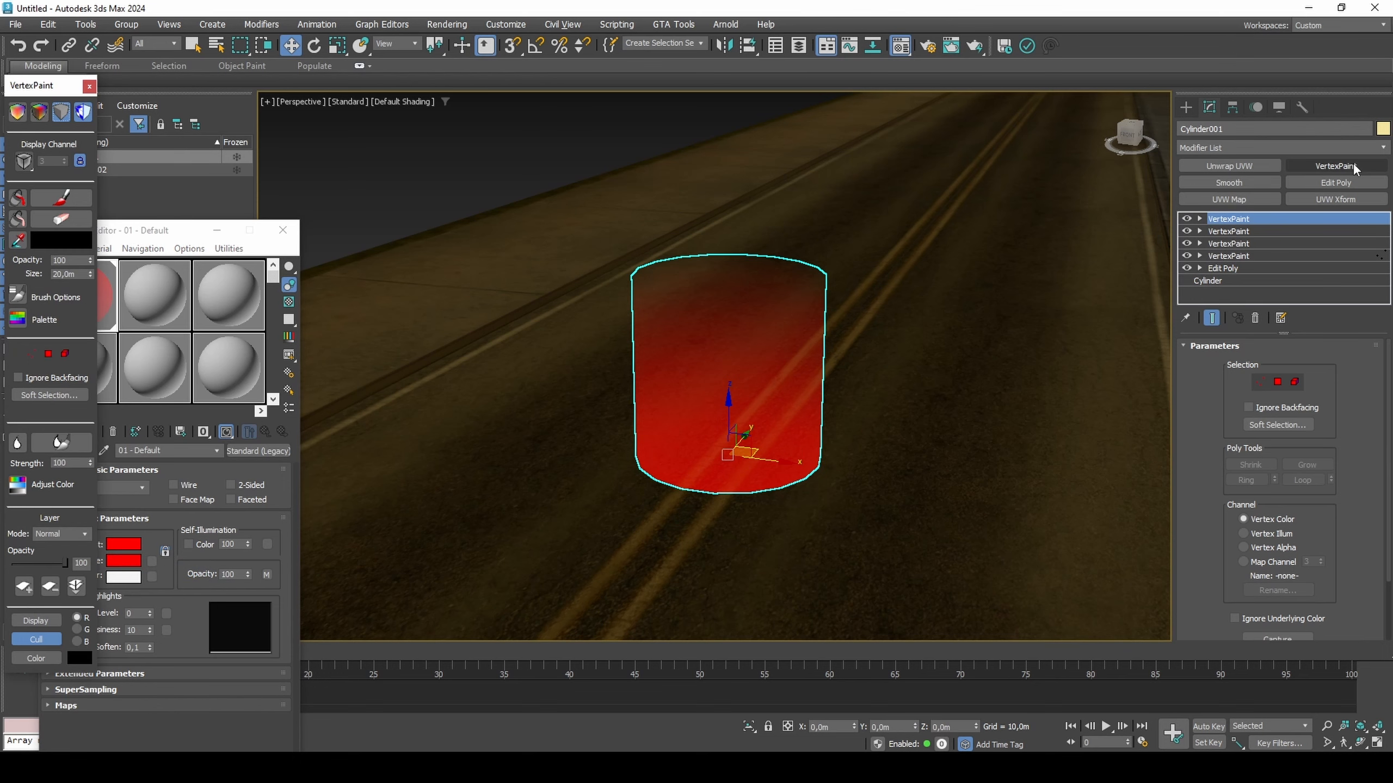
right_click(46, 241)
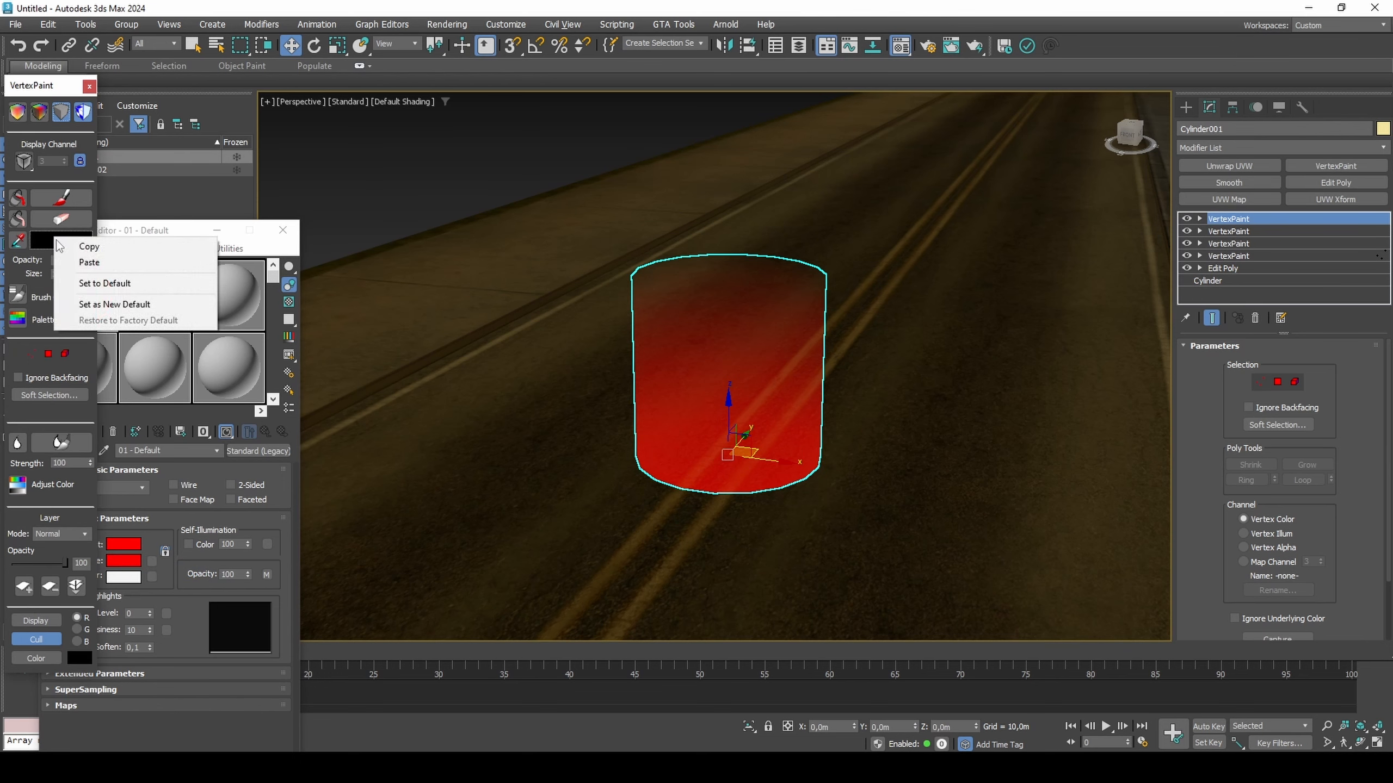
click(80, 262)
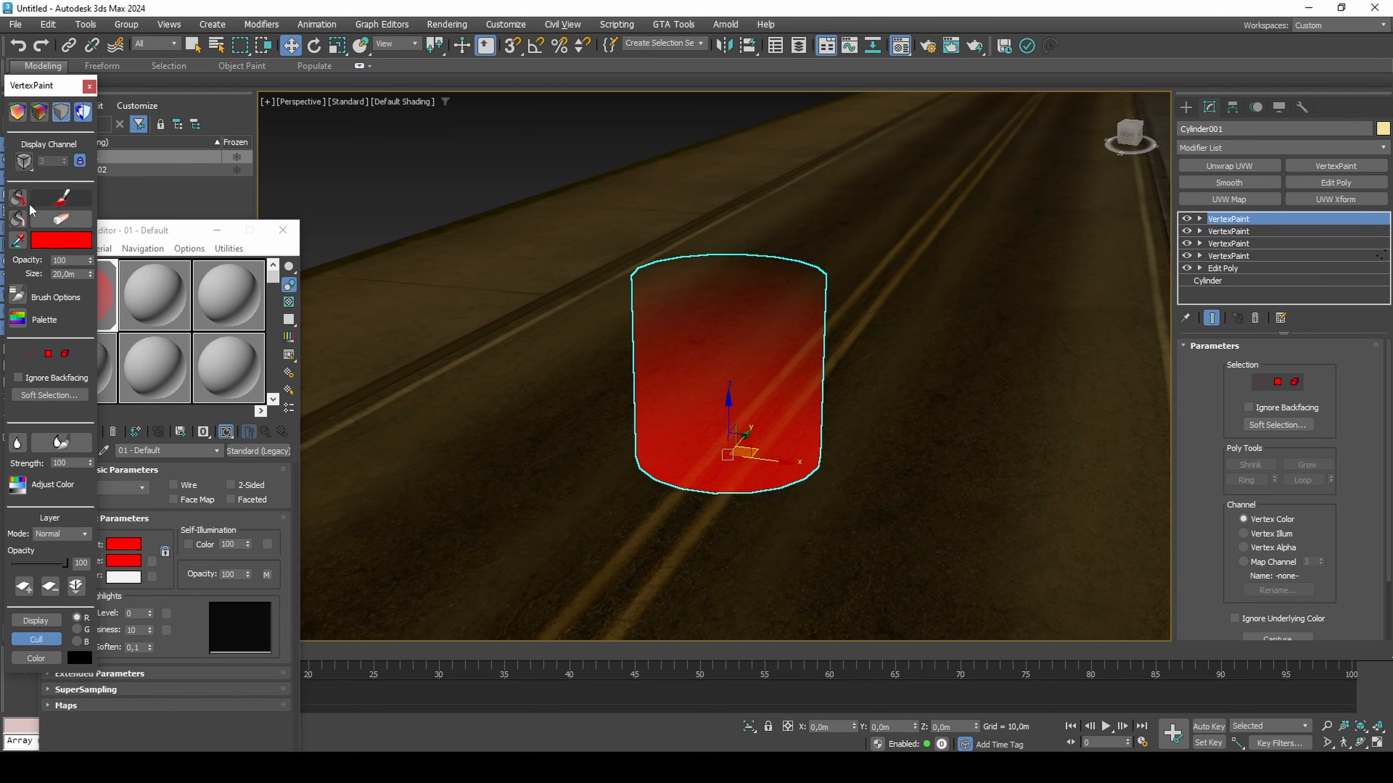
click(1336, 166)
click(1283, 534)
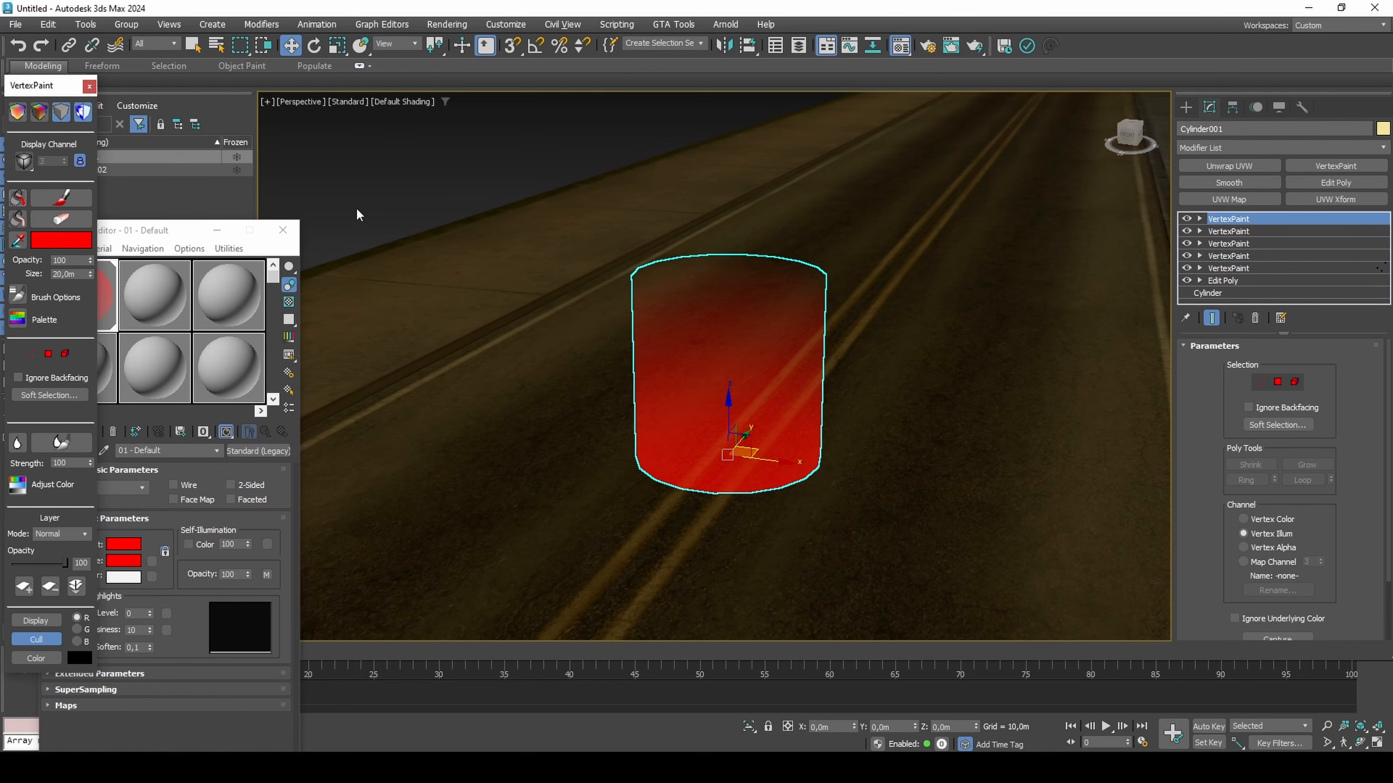
Step: Open the Channel Info utility for the cylinder and copy its map channel 3
click(1302, 108)
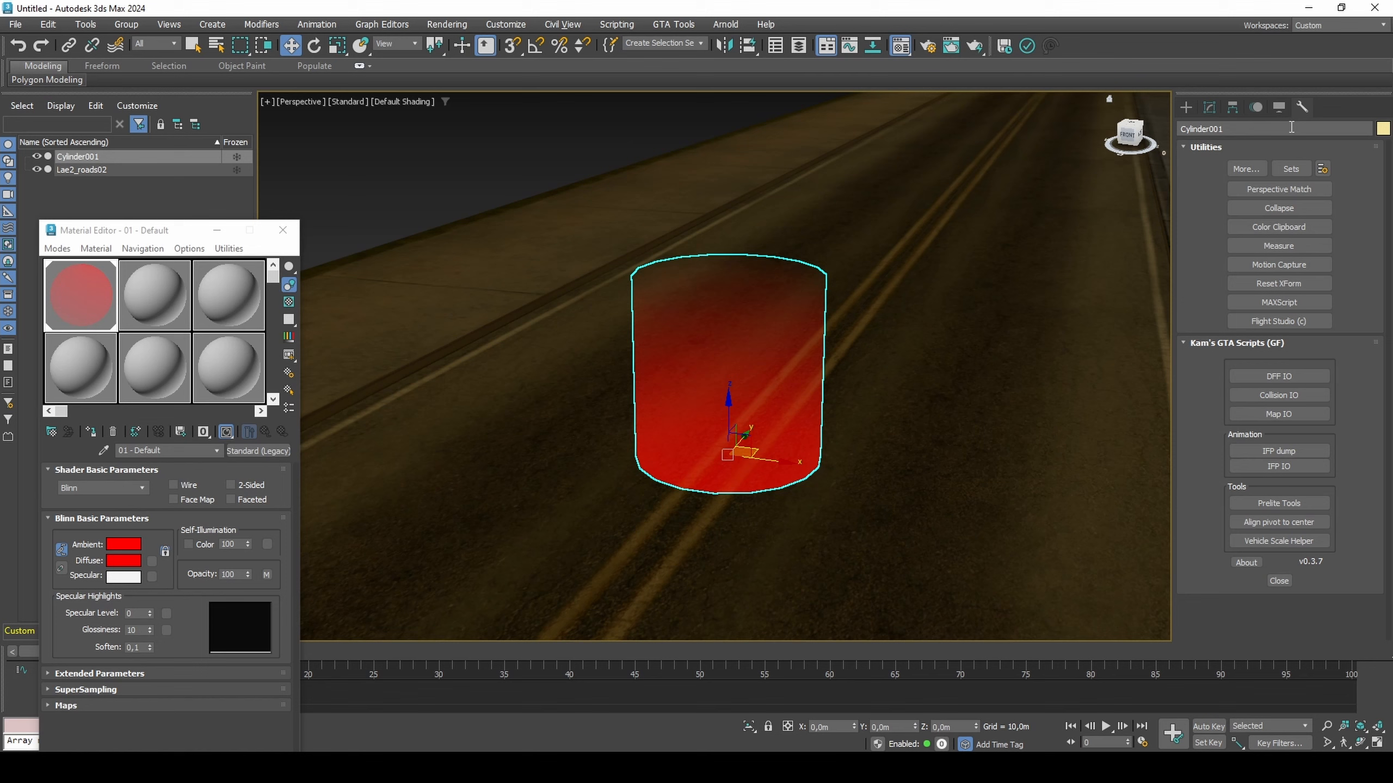
click(1250, 170)
double_click(637, 305)
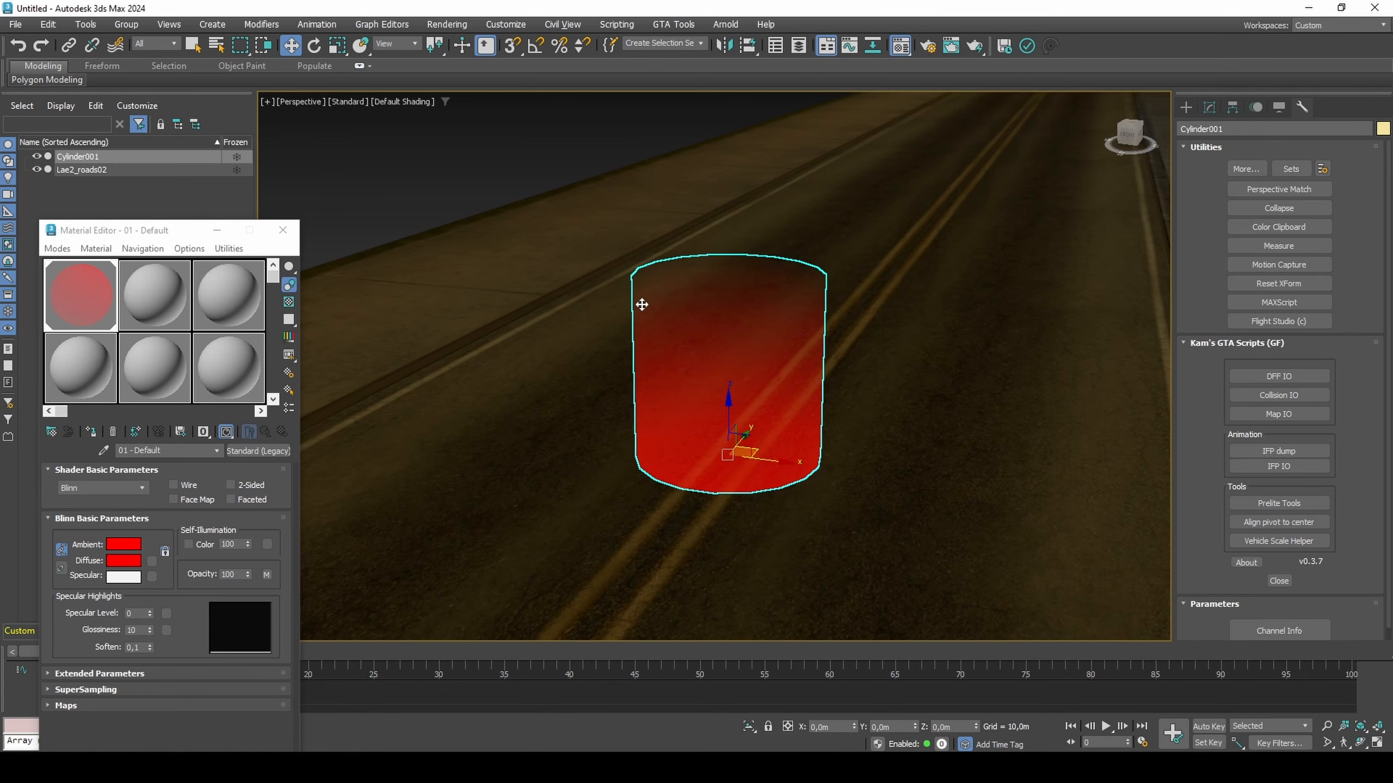
click(1278, 631)
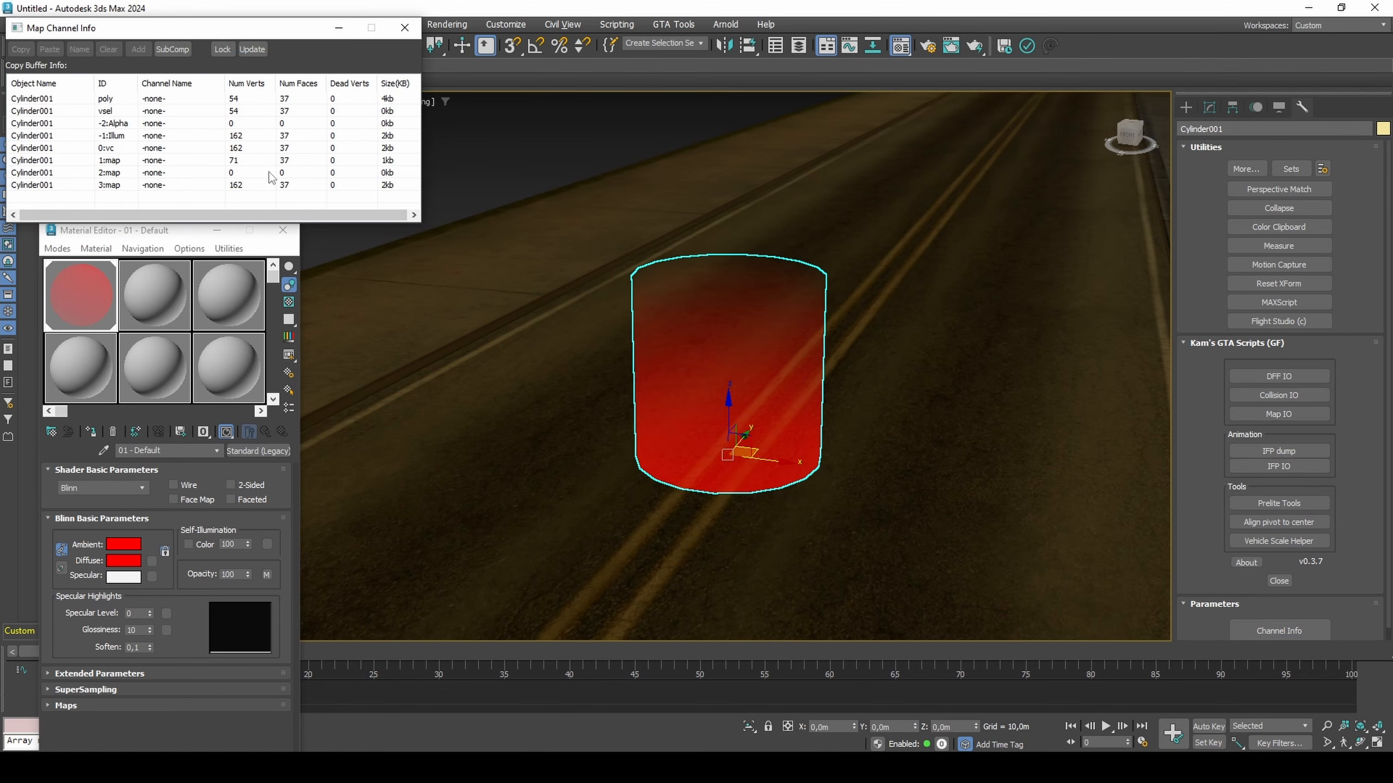
right_click(122, 187)
click(138, 193)
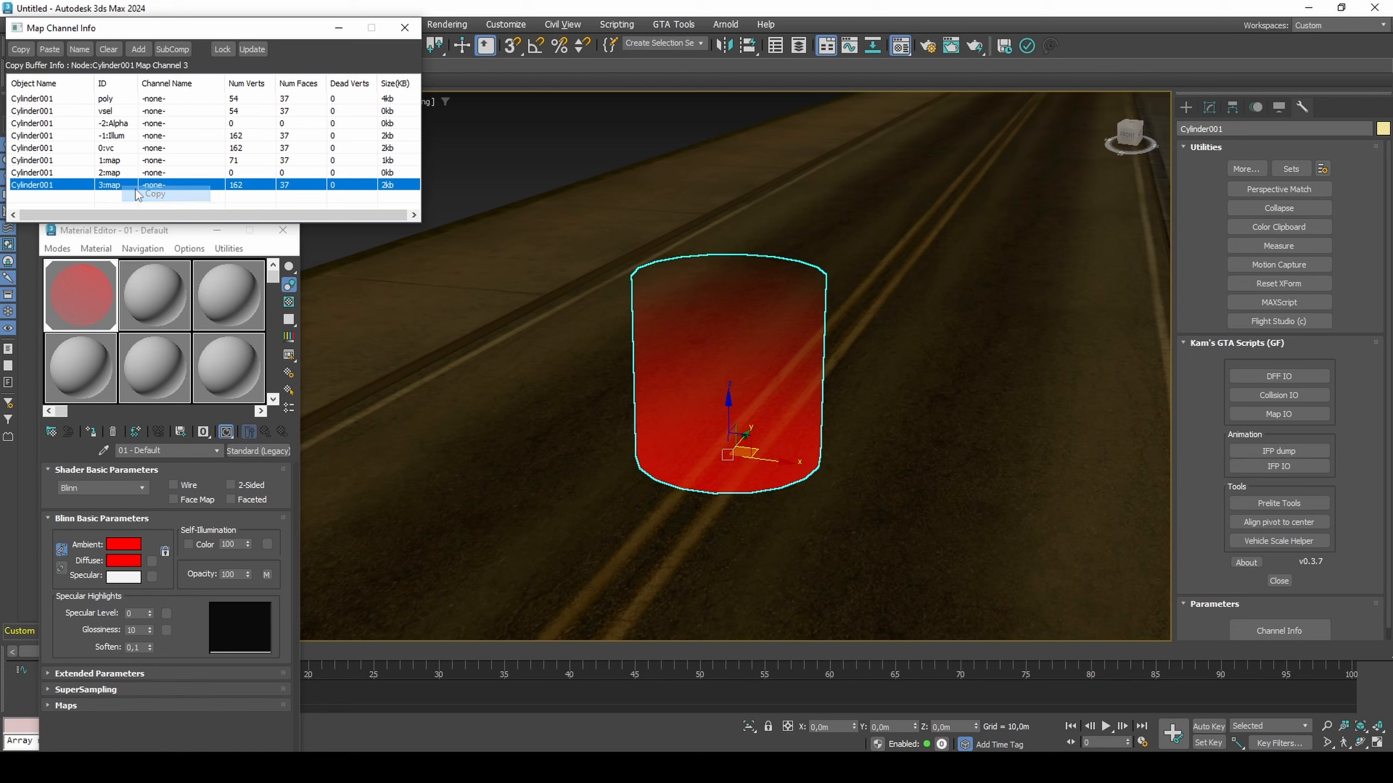
Step: Add map channels 4 to 9 to the cylinder and paste the copied channel into map channel 9
click(139, 50)
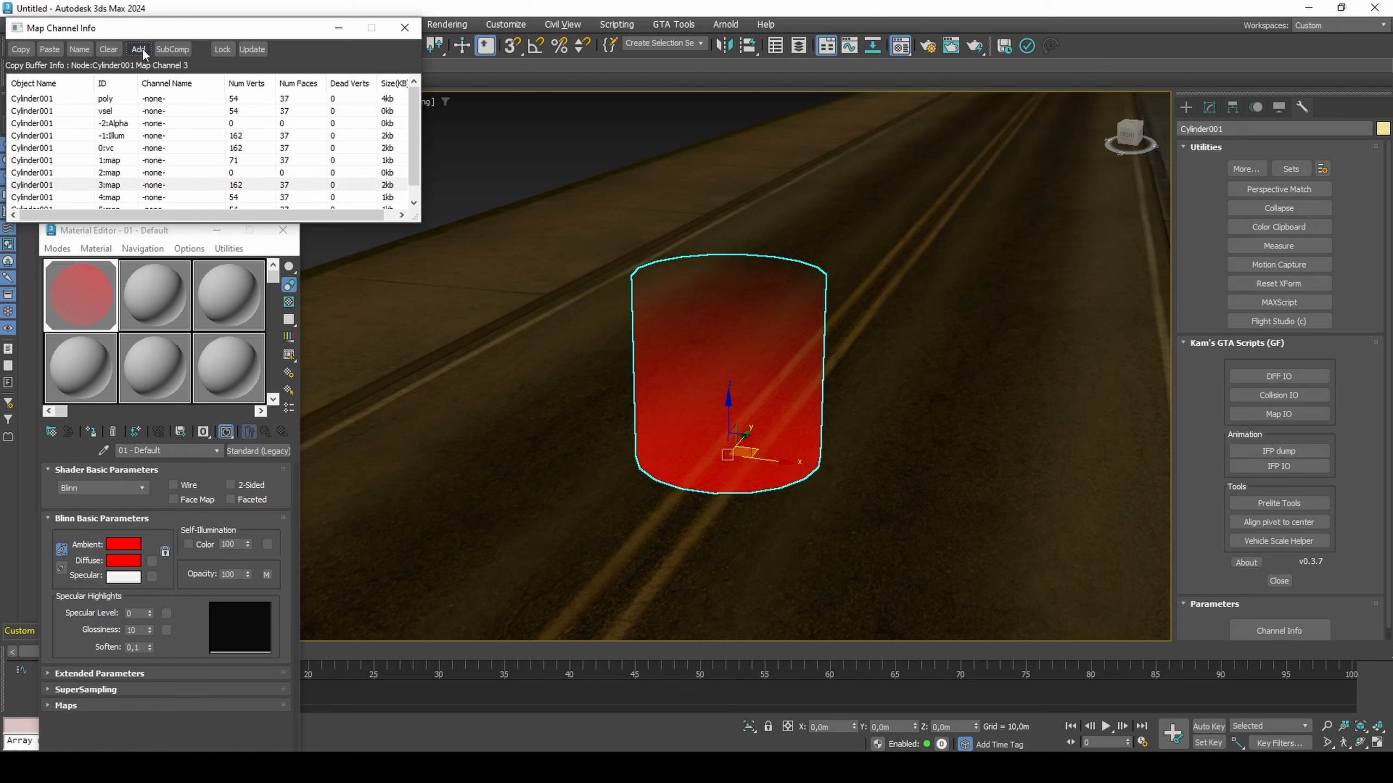
click(143, 51)
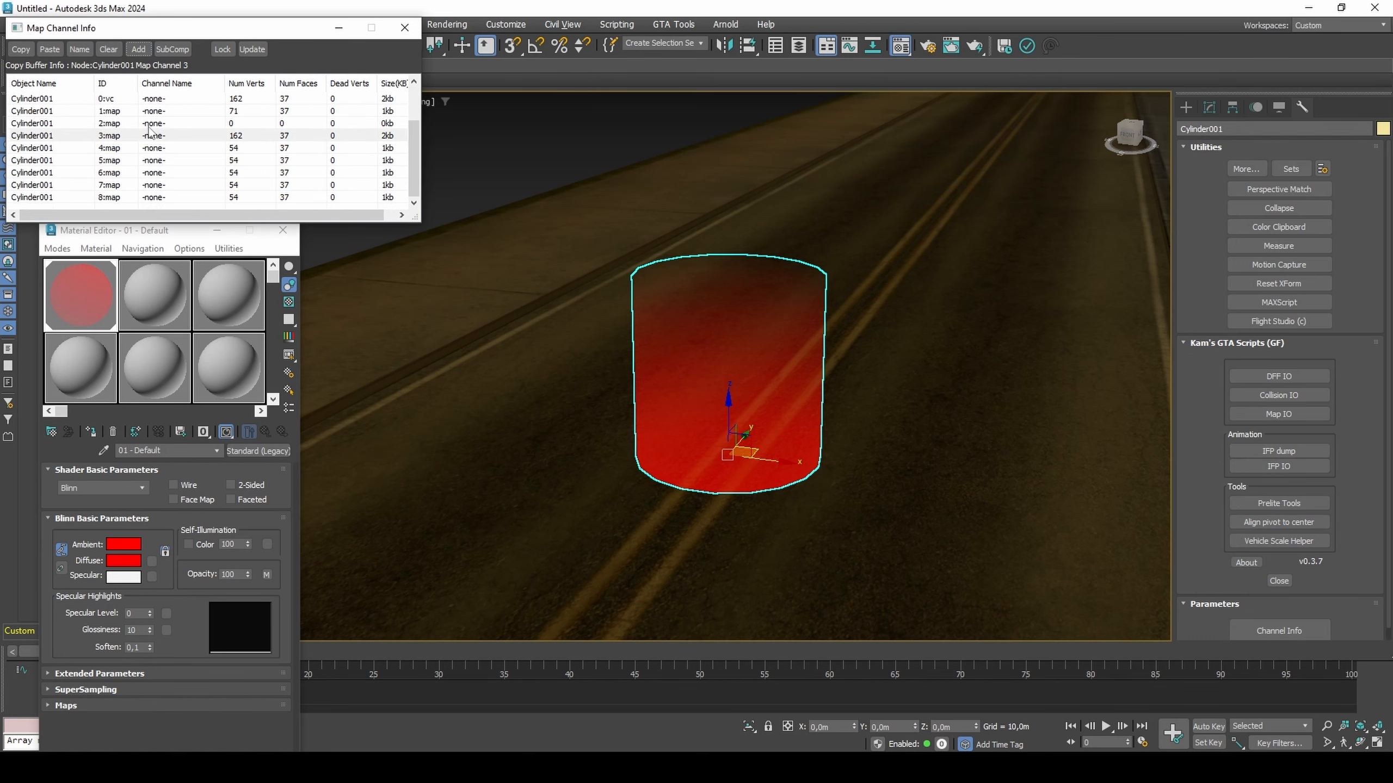
click(139, 49)
right_click(112, 196)
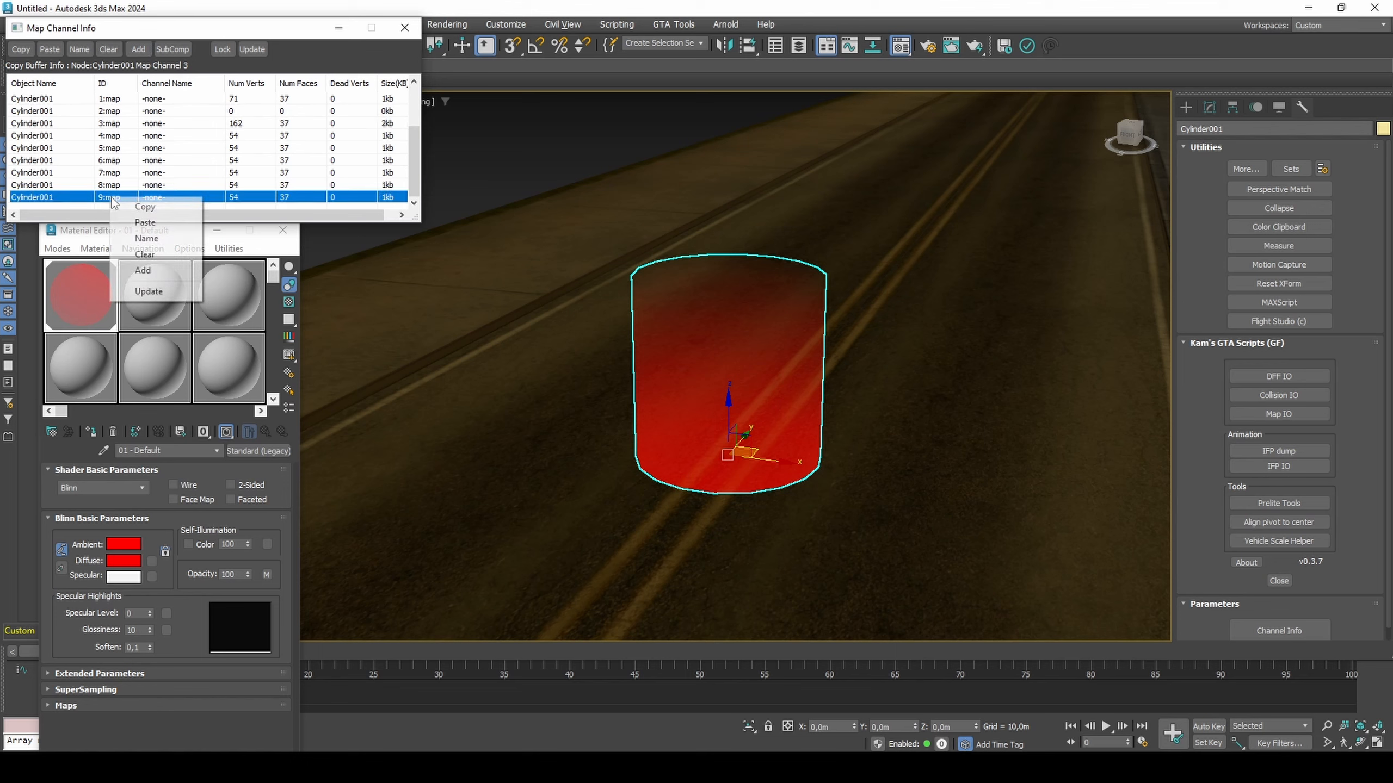
click(137, 222)
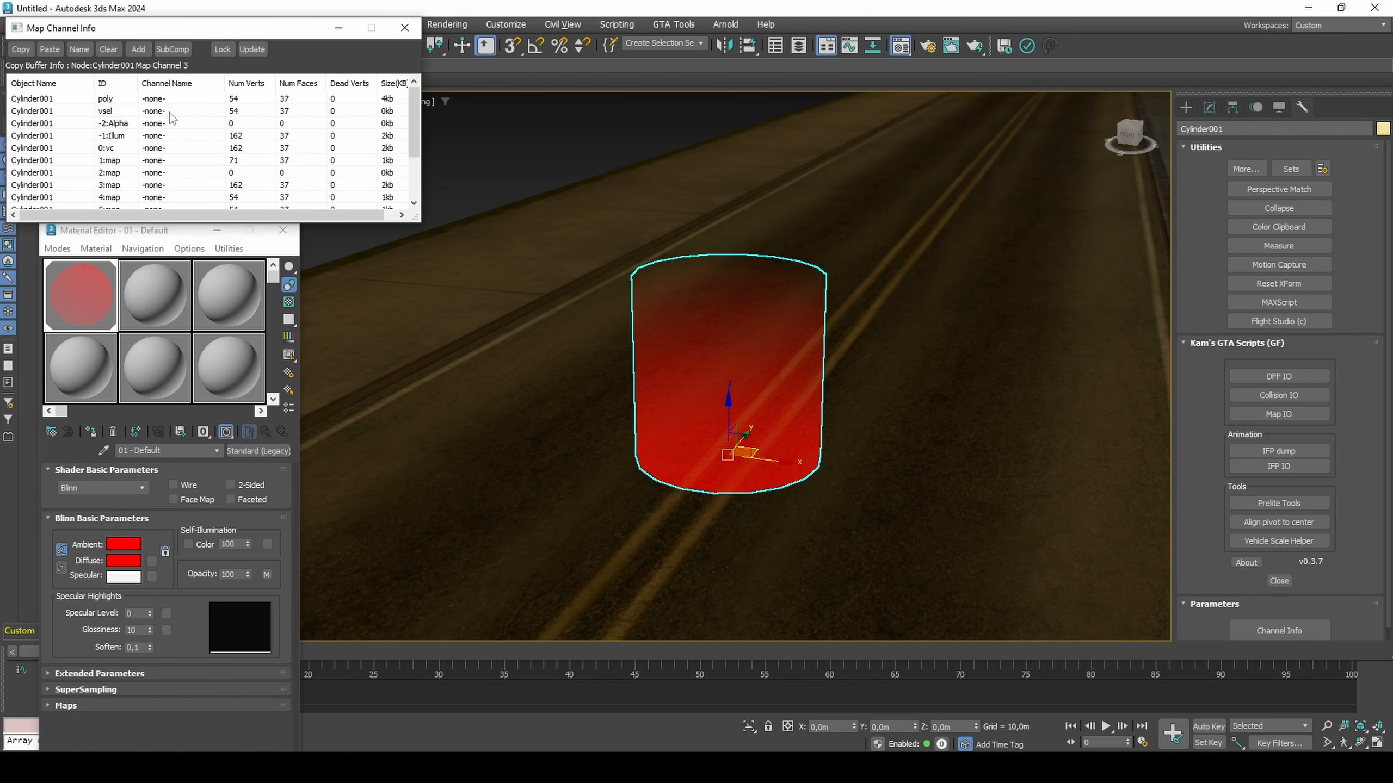
Step: Paste the copied channel into the cylinder's Alpha channel, then close the channel info and material editor
right_click(148, 130)
click(162, 149)
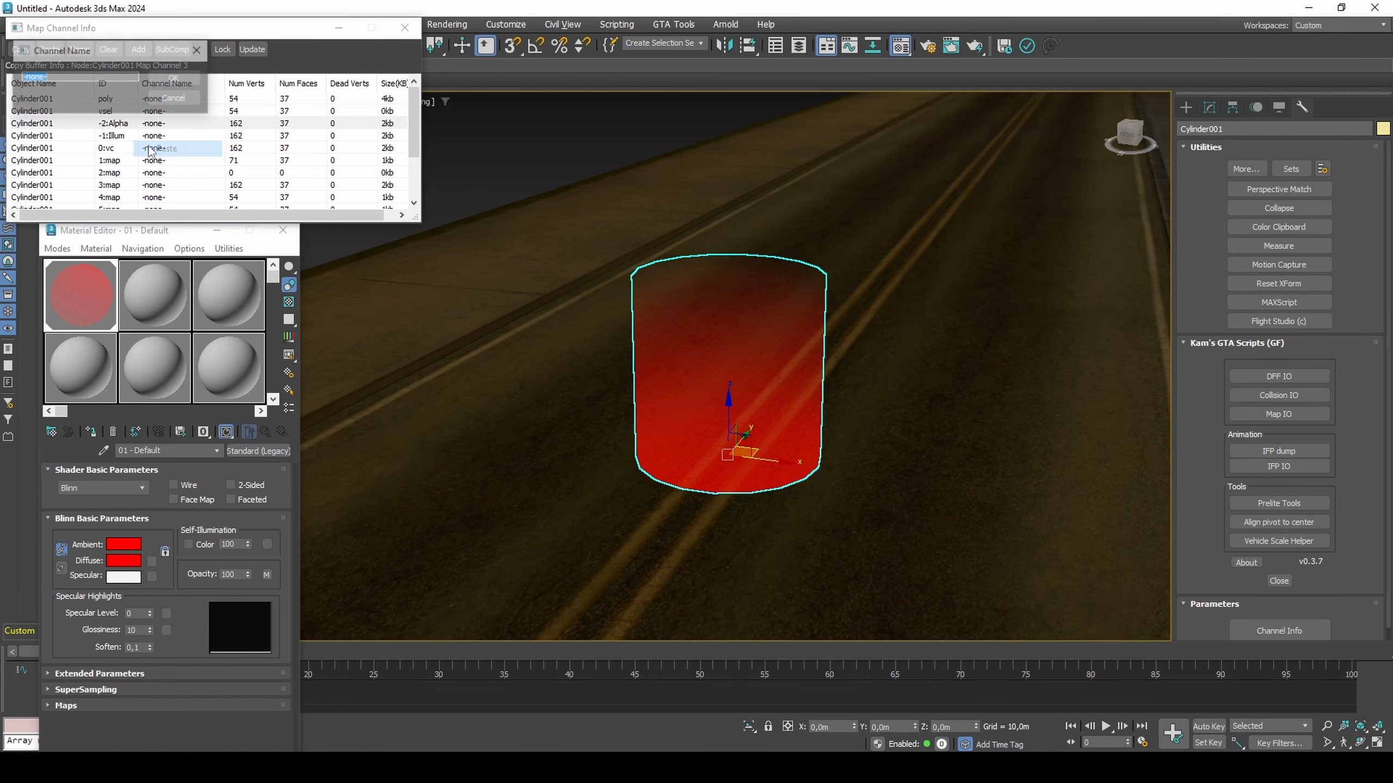
click(174, 98)
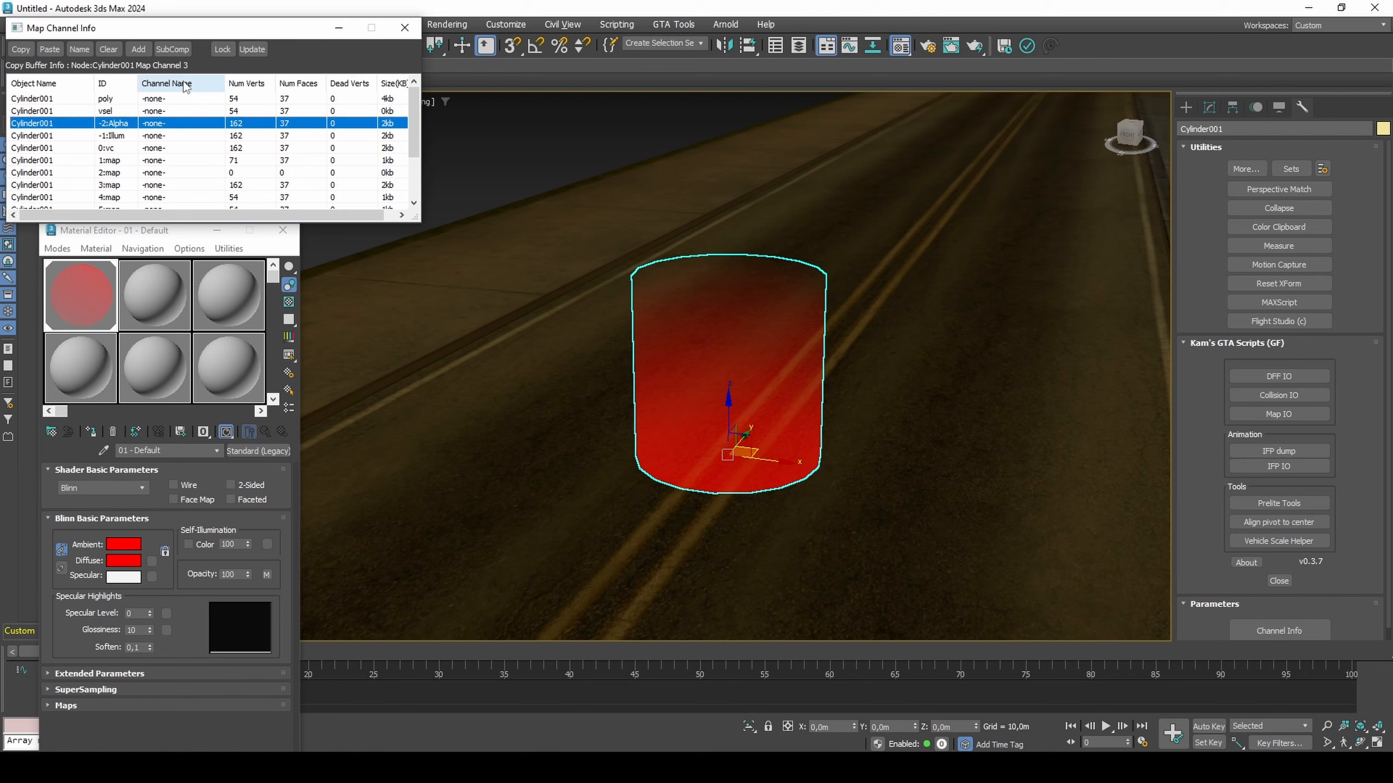
click(404, 27)
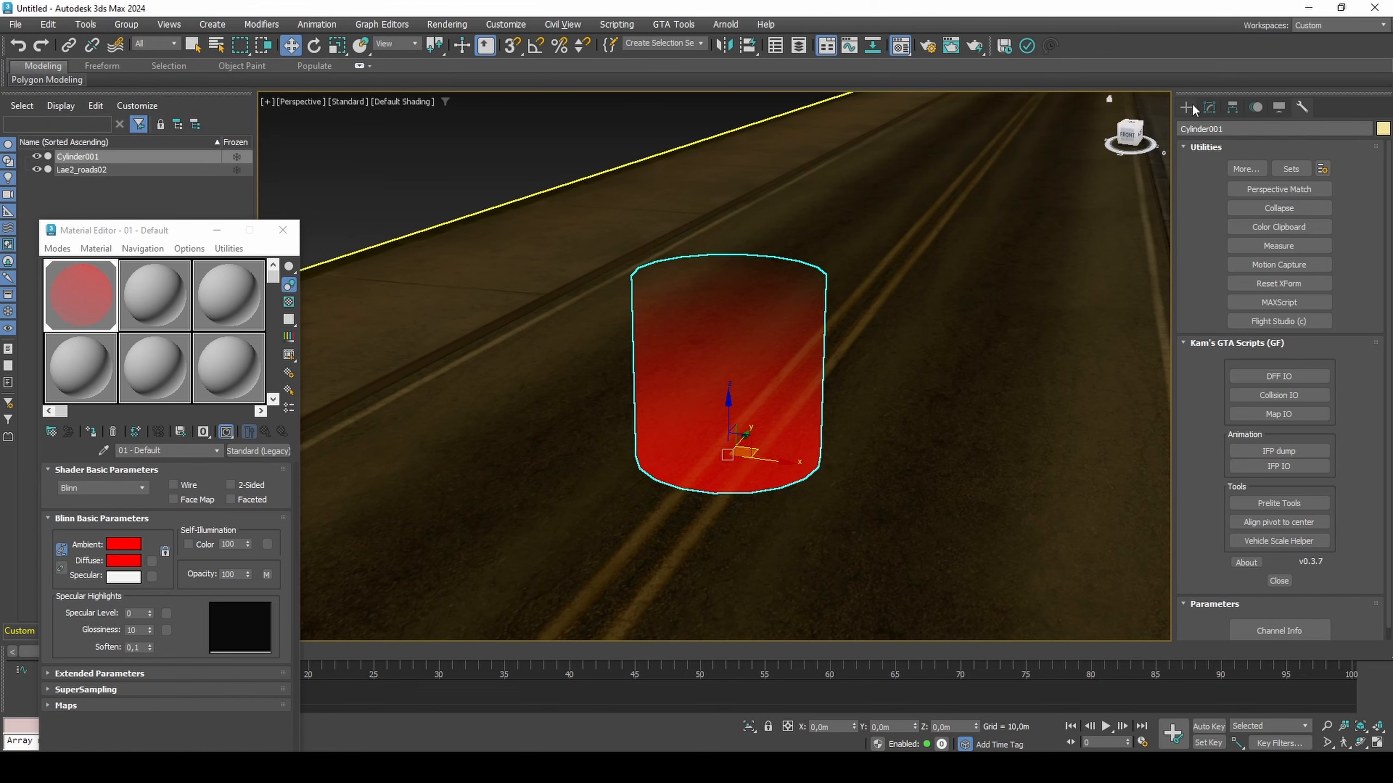
click(1210, 108)
click(282, 230)
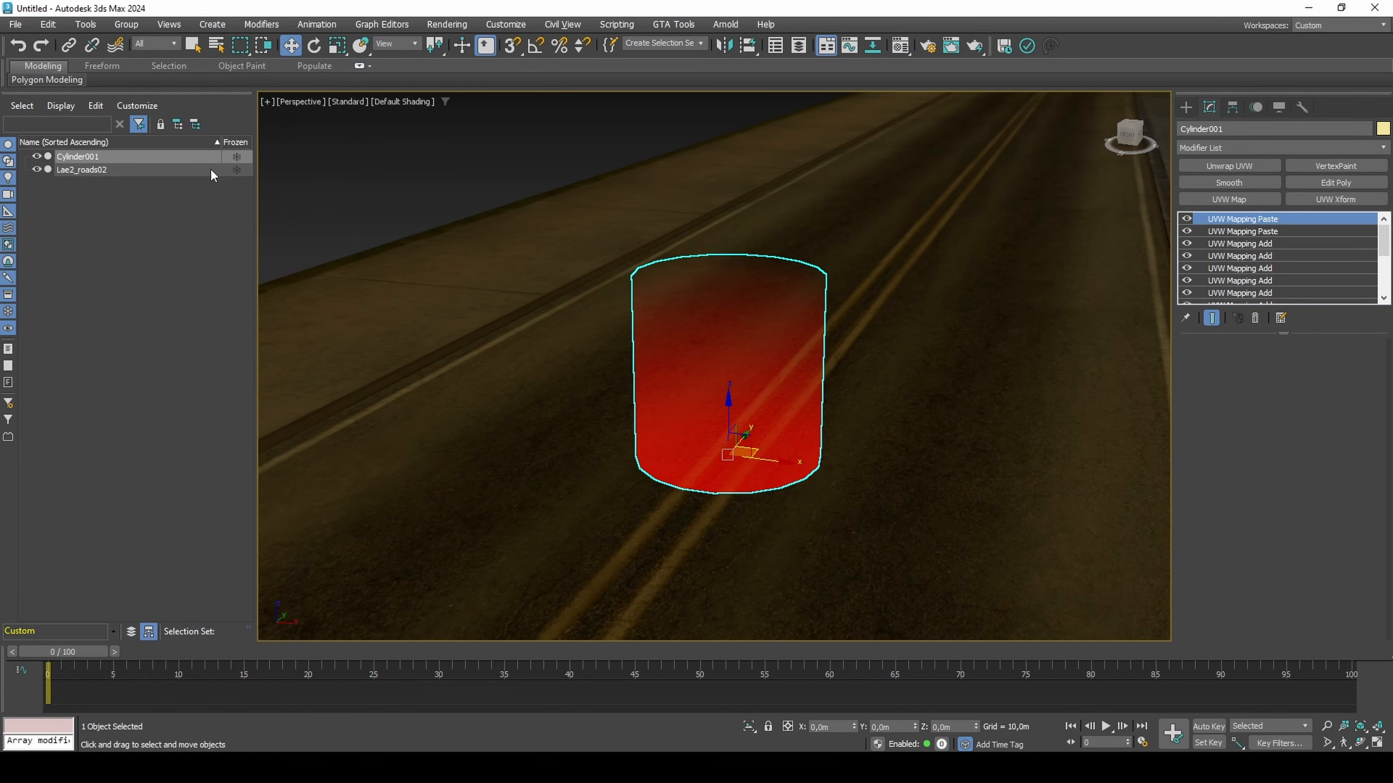
Step: Export only the selected cylinder as a DFF file with Extra Vertex Colors enabled
click(15, 24)
mouse_move(77, 258)
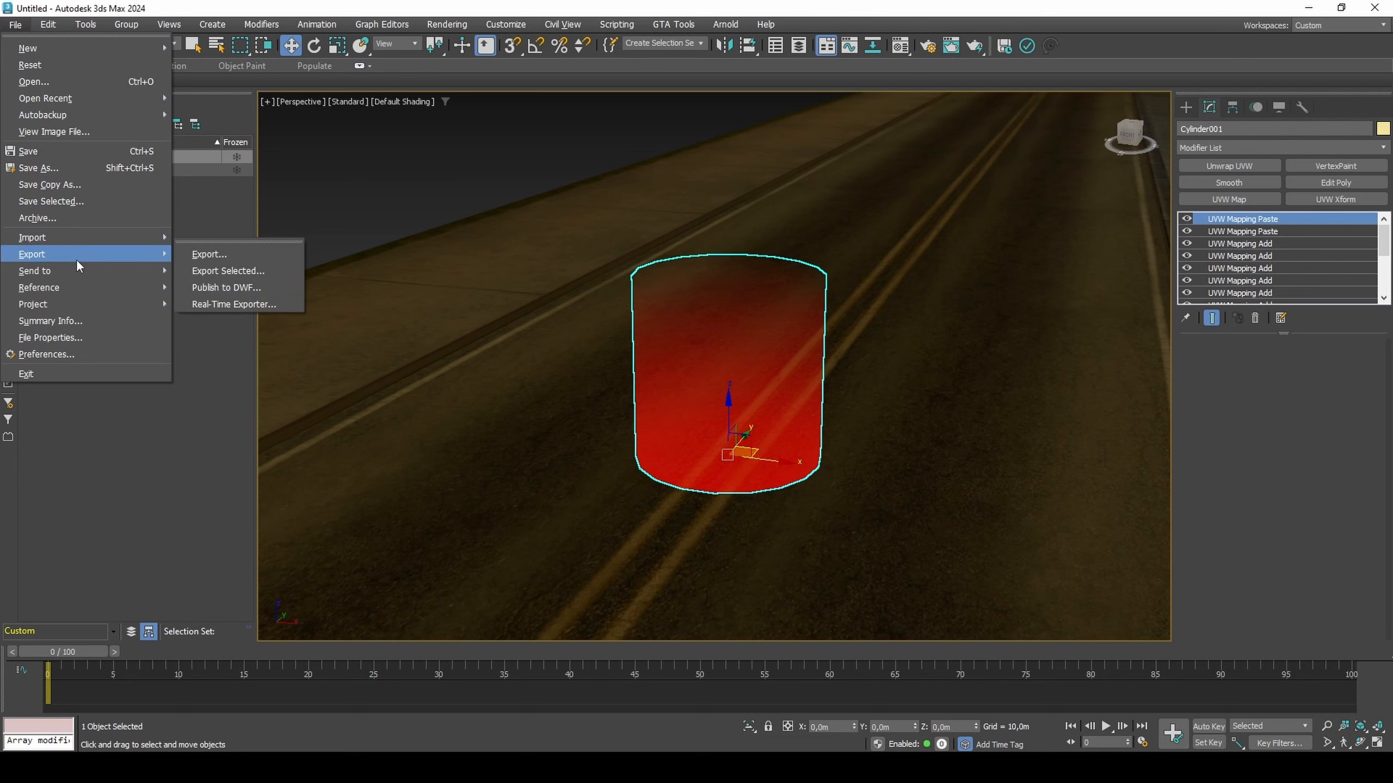
click(224, 242)
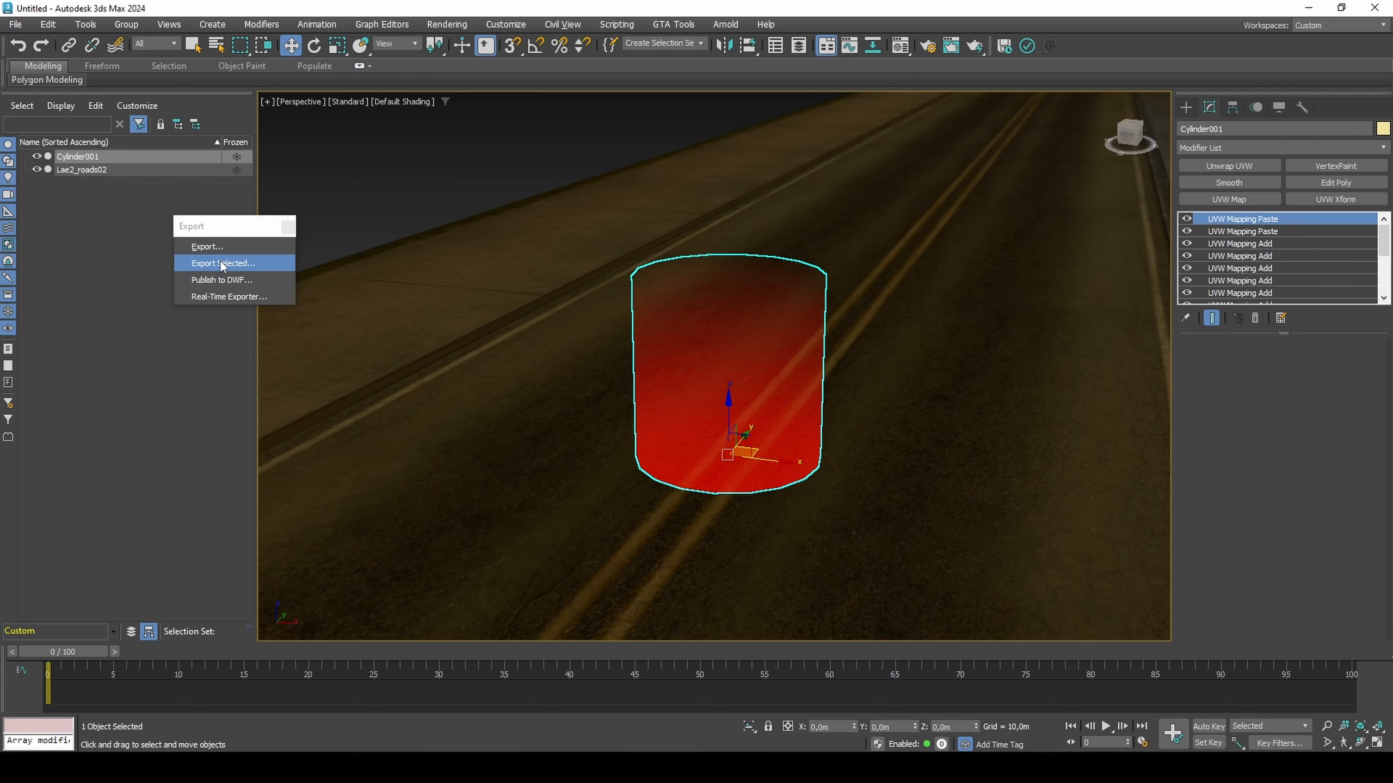
click(221, 264)
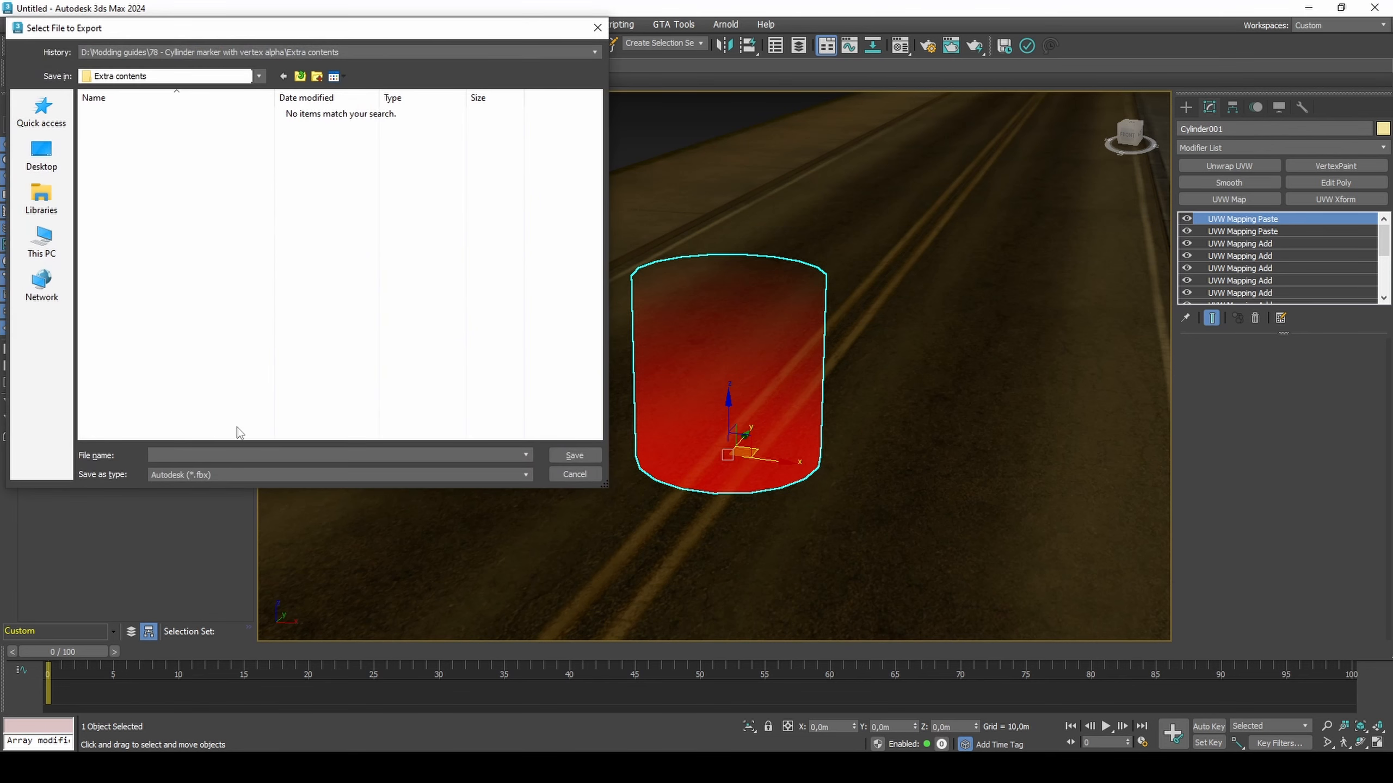
click(235, 472)
click(234, 569)
key(Return)
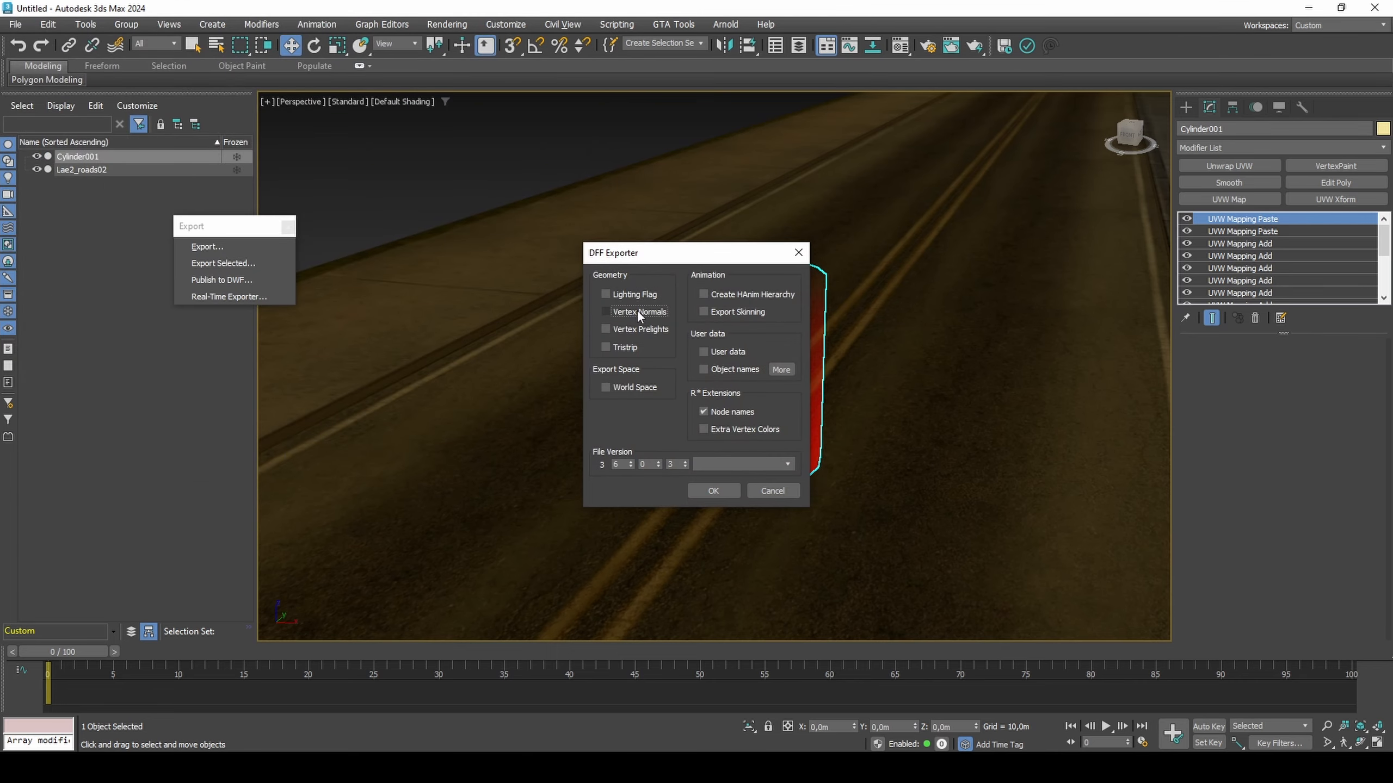
click(719, 430)
click(709, 494)
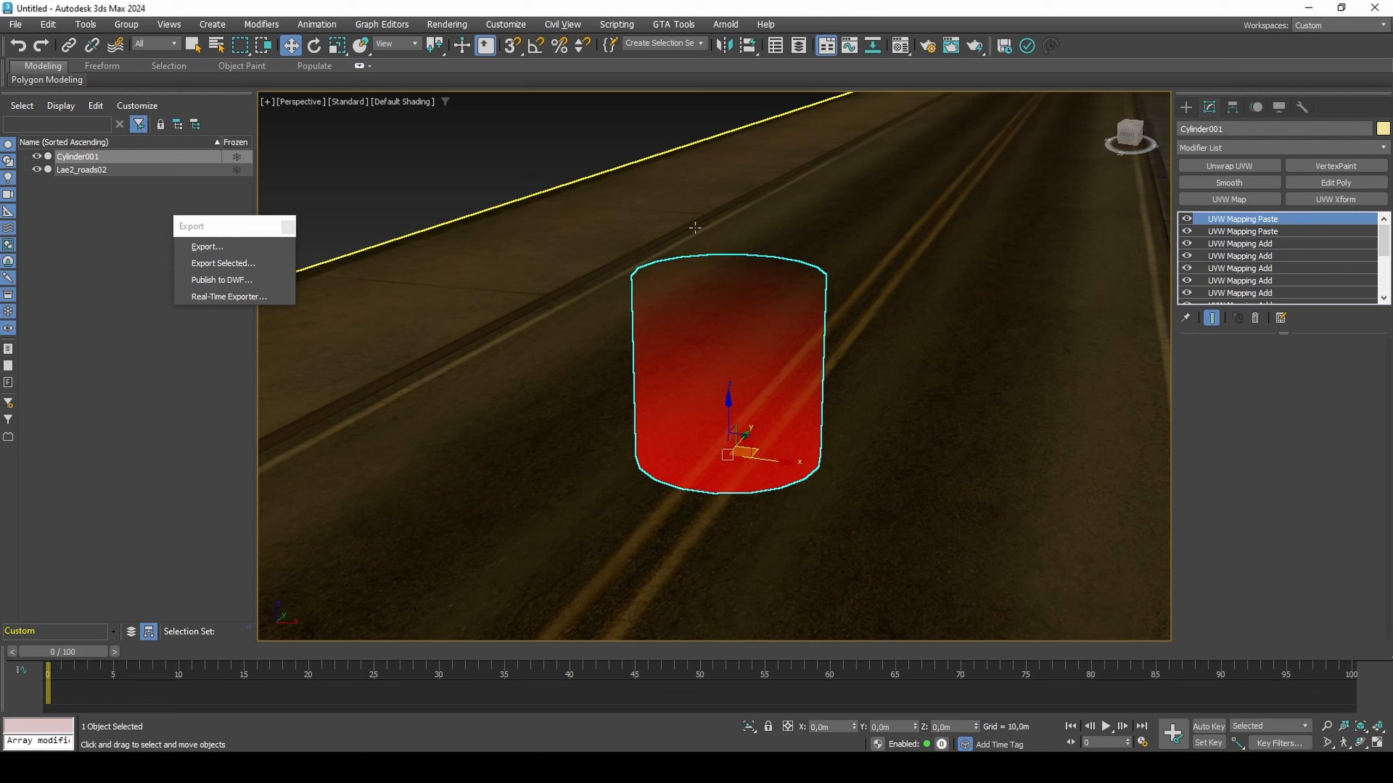
Step: Open the COL IO collision tool, enter 16754 as the collision name, and assign the cylinder as the collision mesh
click(673, 24)
mouse_move(694, 68)
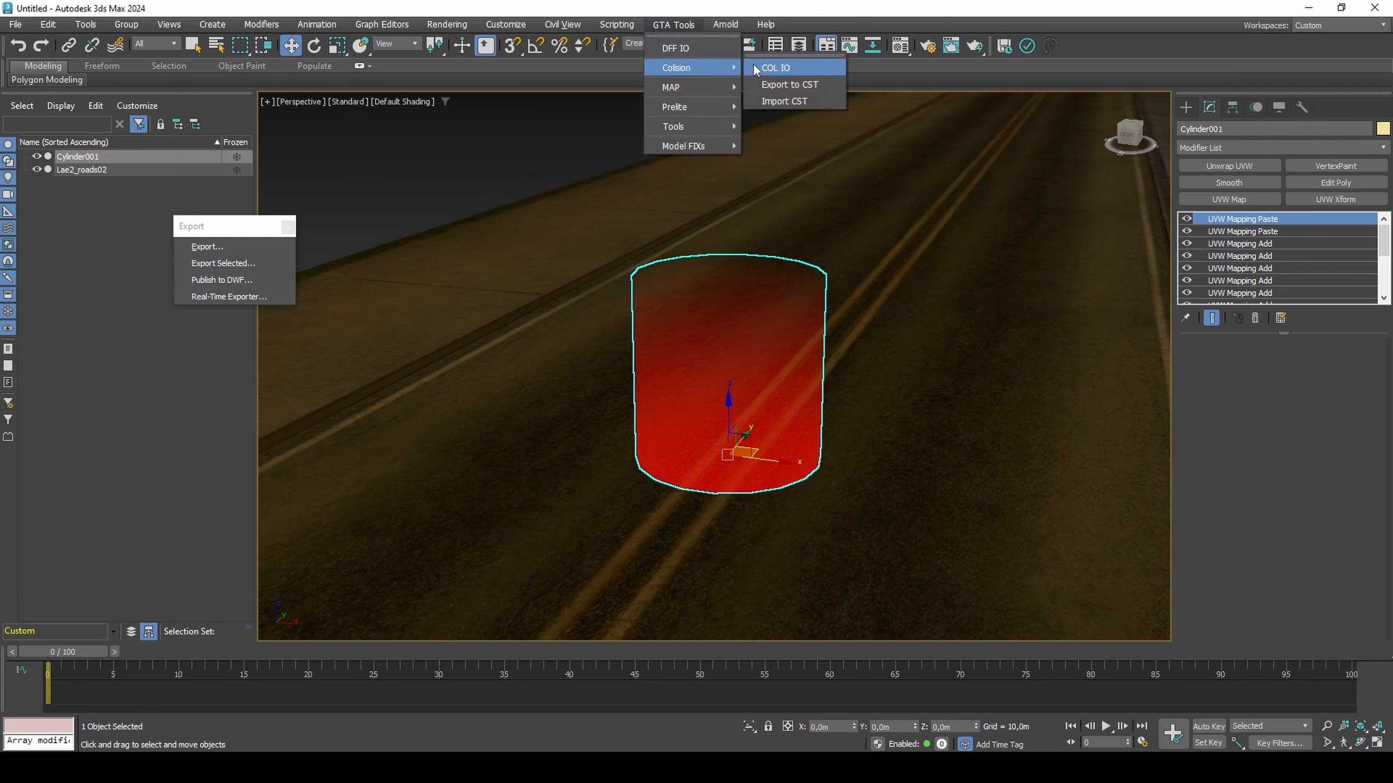
click(774, 67)
drag(39, 54, 80, 304)
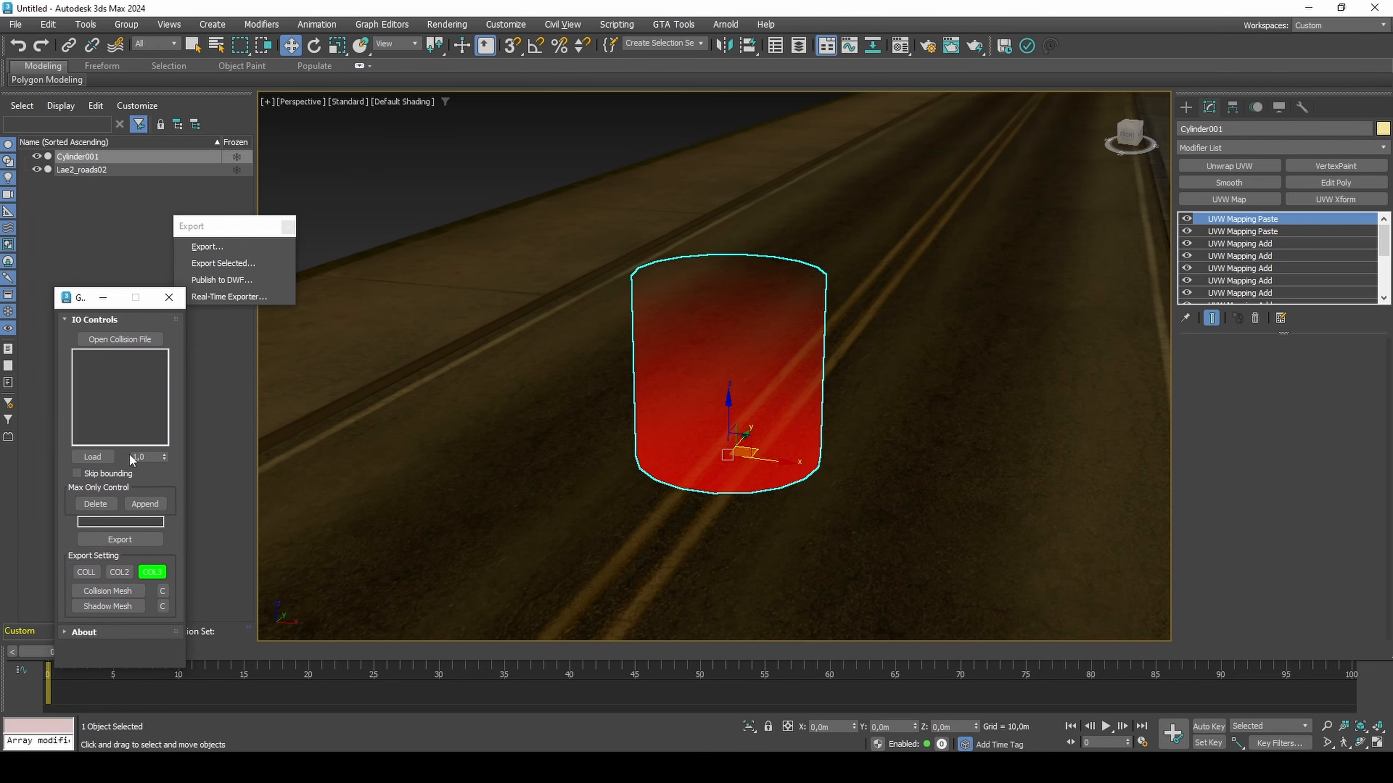
text(16754)
click(107, 591)
click(678, 406)
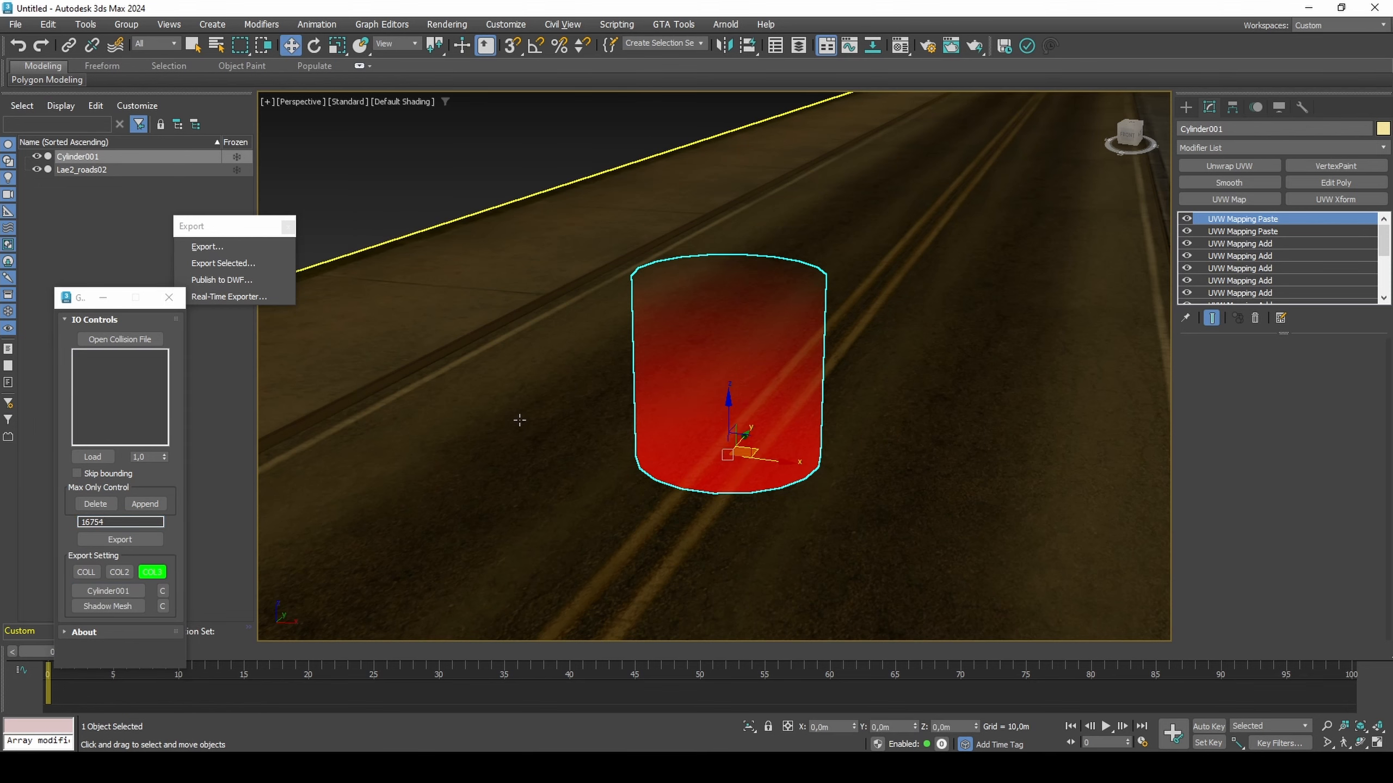
Step: Export the cylinder's collision as a COL file named marker_16754 in the Extra contents folder
click(150, 538)
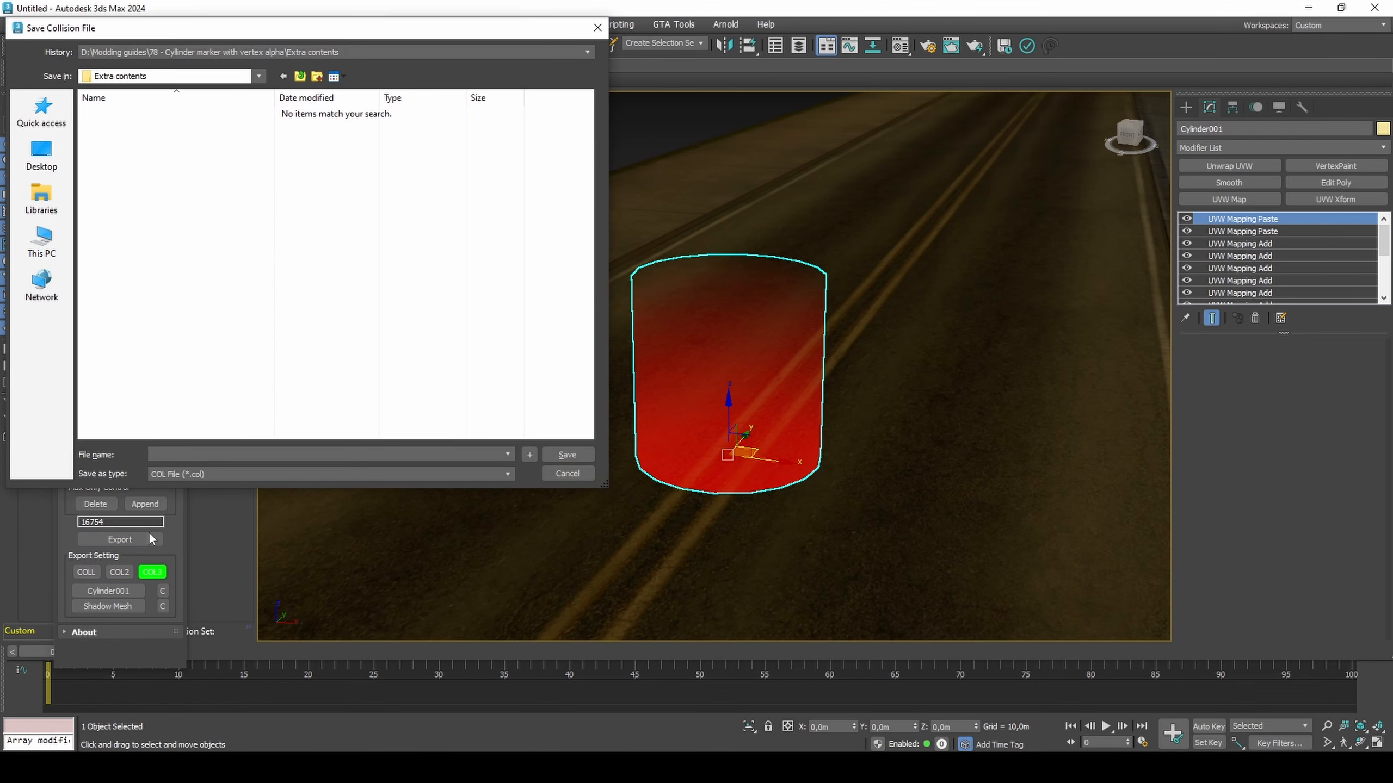
text(marker_16754)
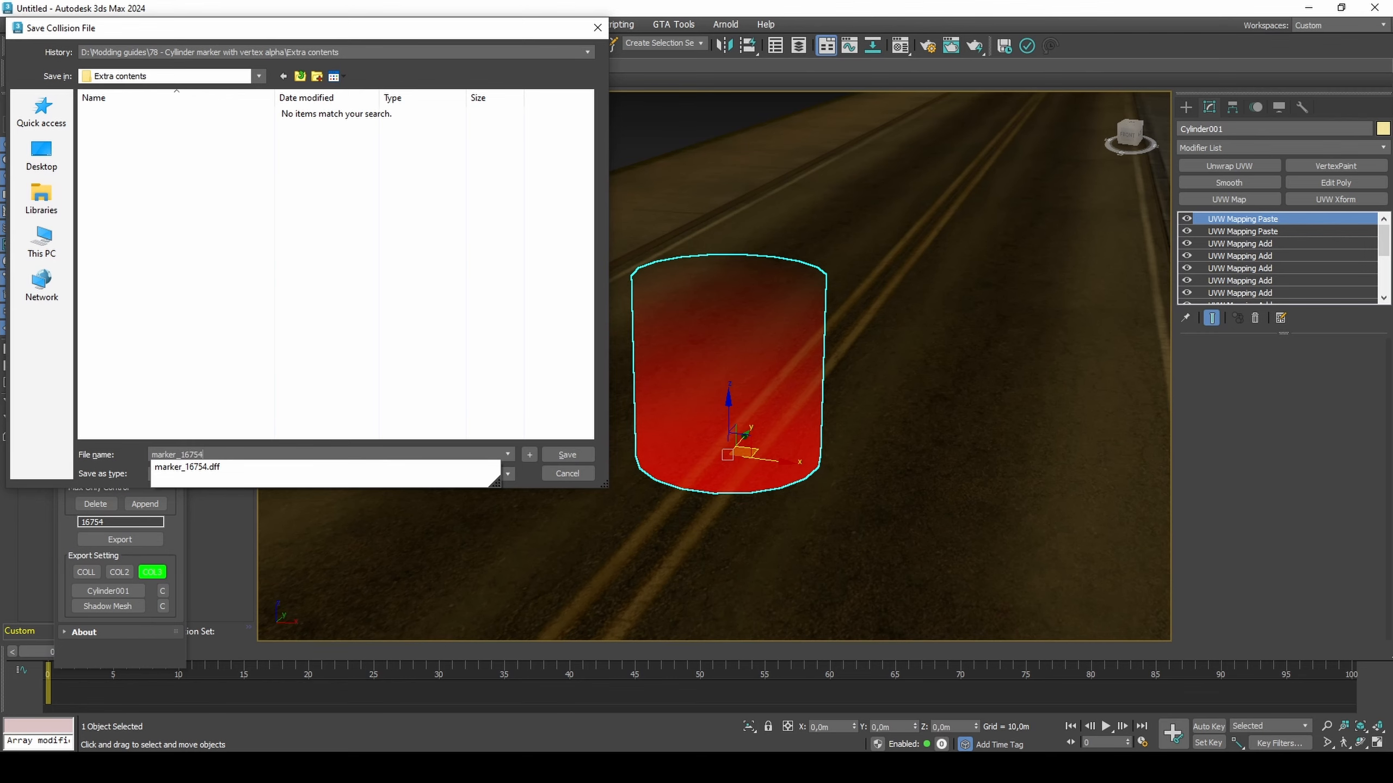
key(Return)
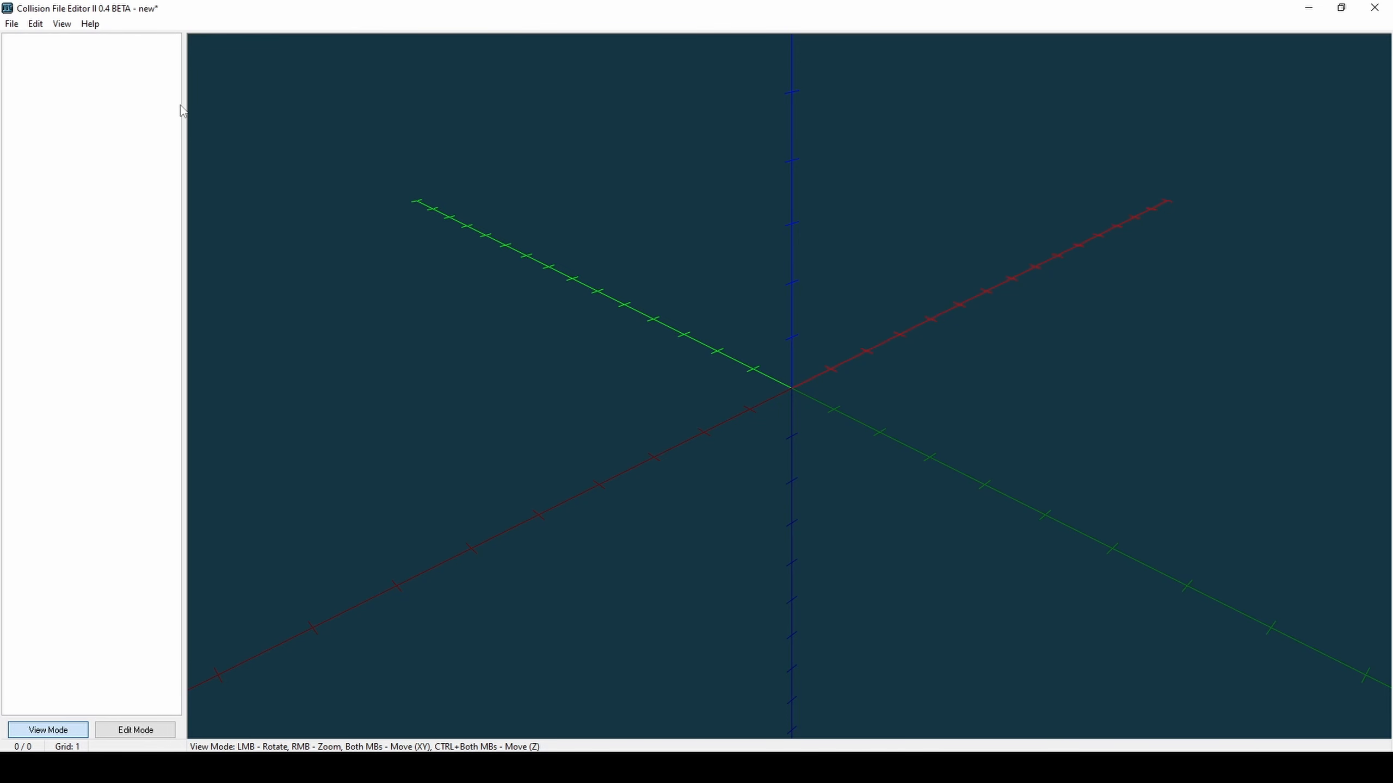
Step: In Collision File Editor II, add the exported marker collision file and copy its 16754 entry as a LOD
click(35, 23)
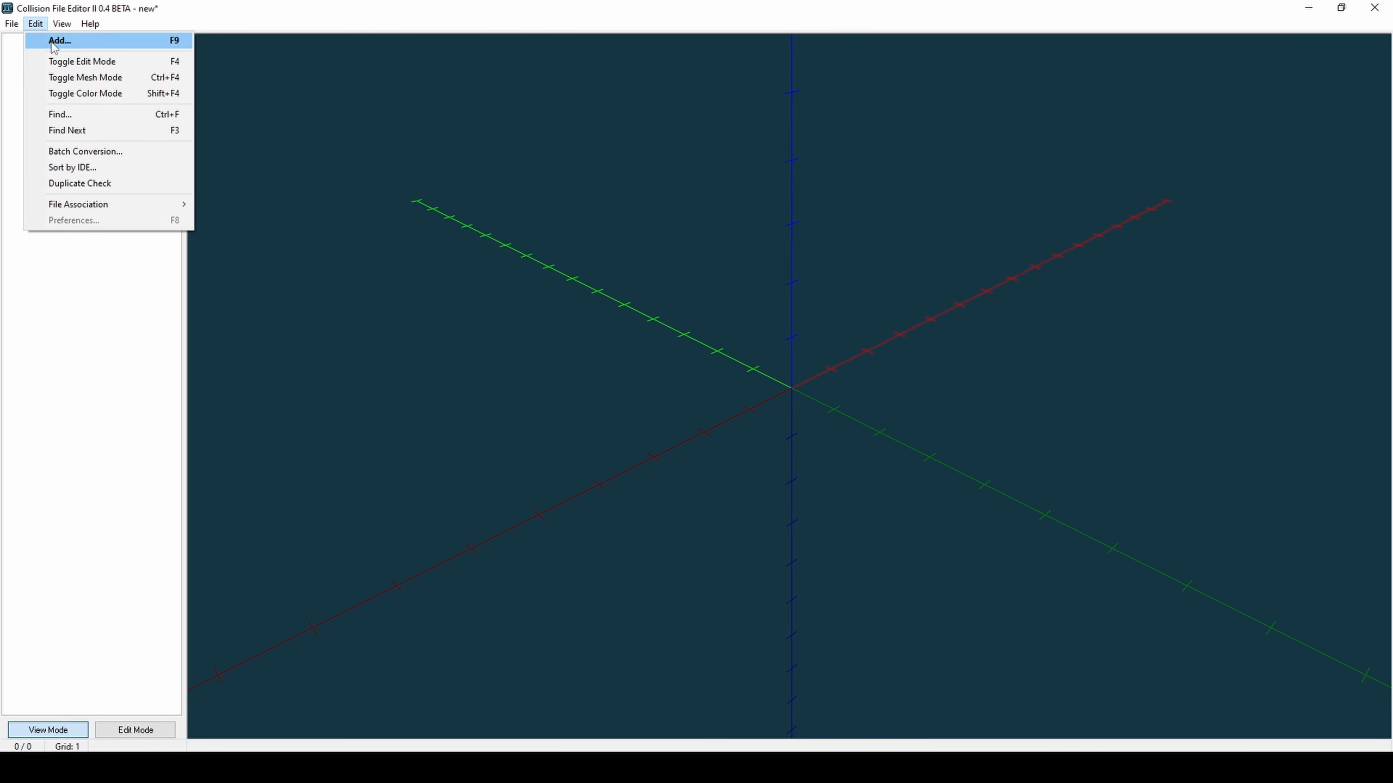
click(51, 40)
click(1035, 455)
right_click(97, 39)
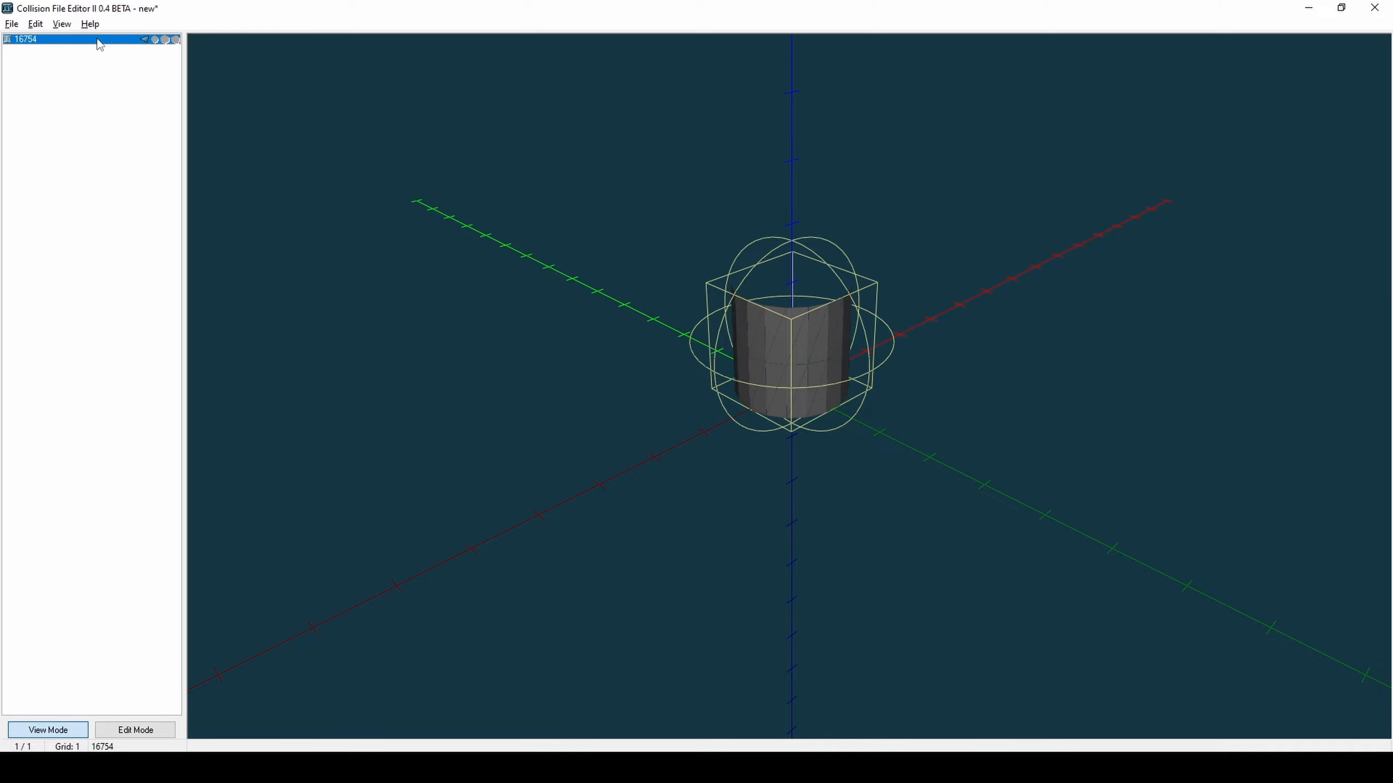
click(144, 153)
Step: Export the LOD54 collision entry as a GTA collision file in the Extra contents folder
click(101, 49)
right_click(99, 50)
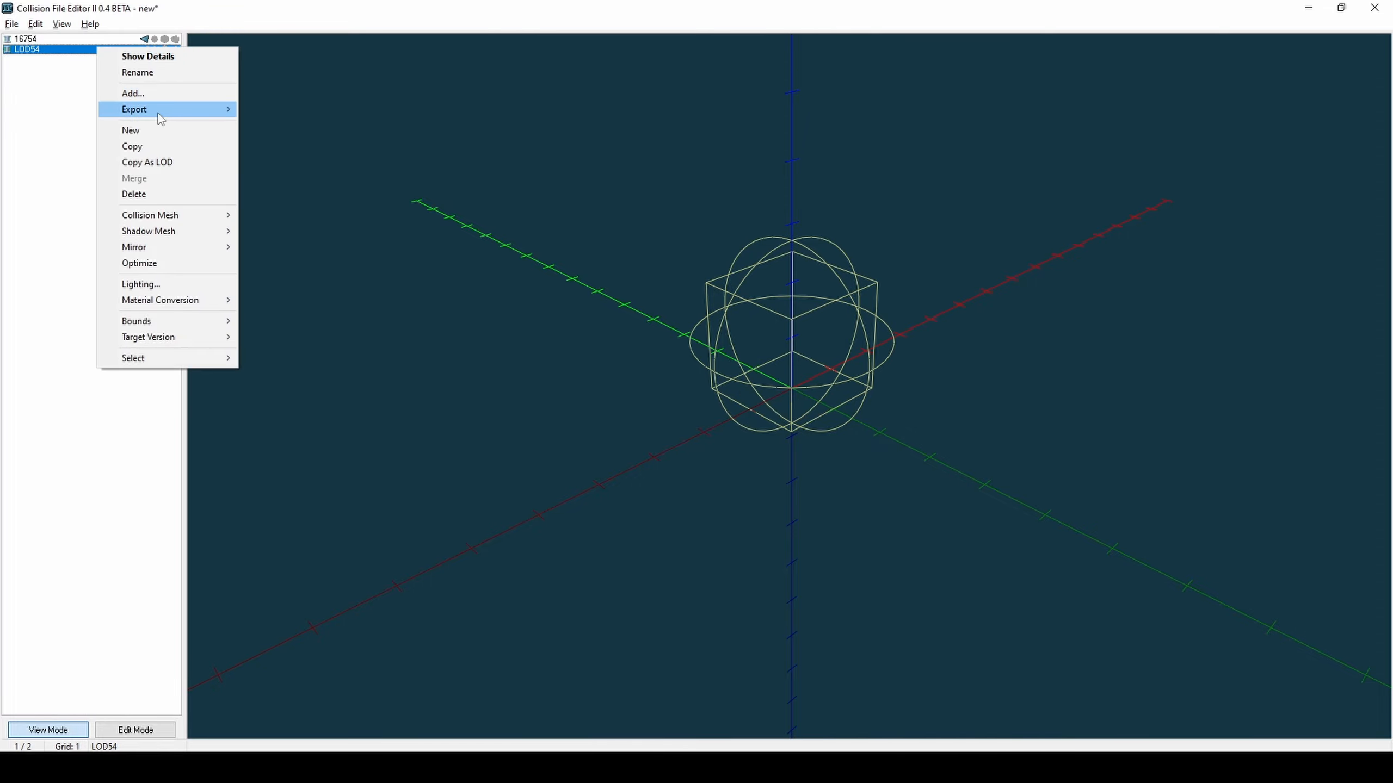
mouse_move(160, 112)
click(287, 125)
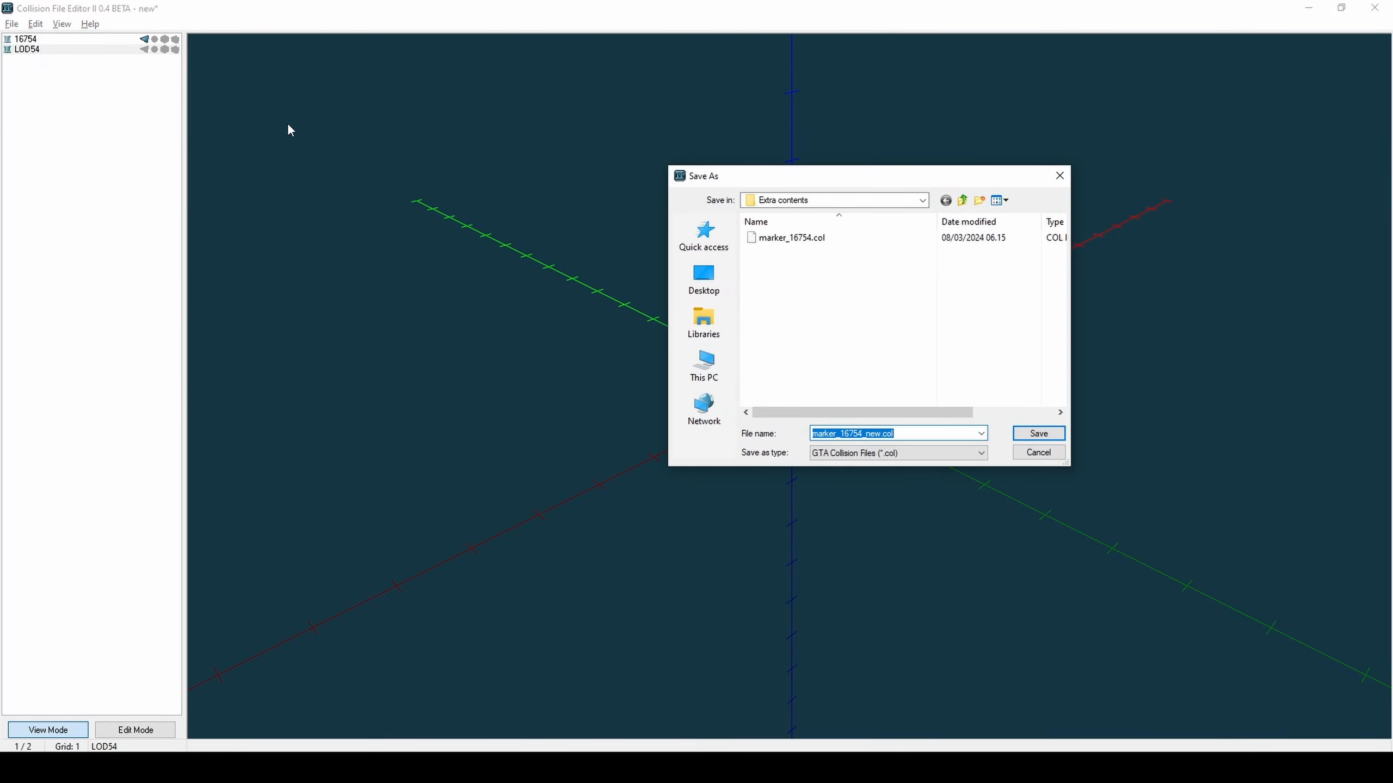